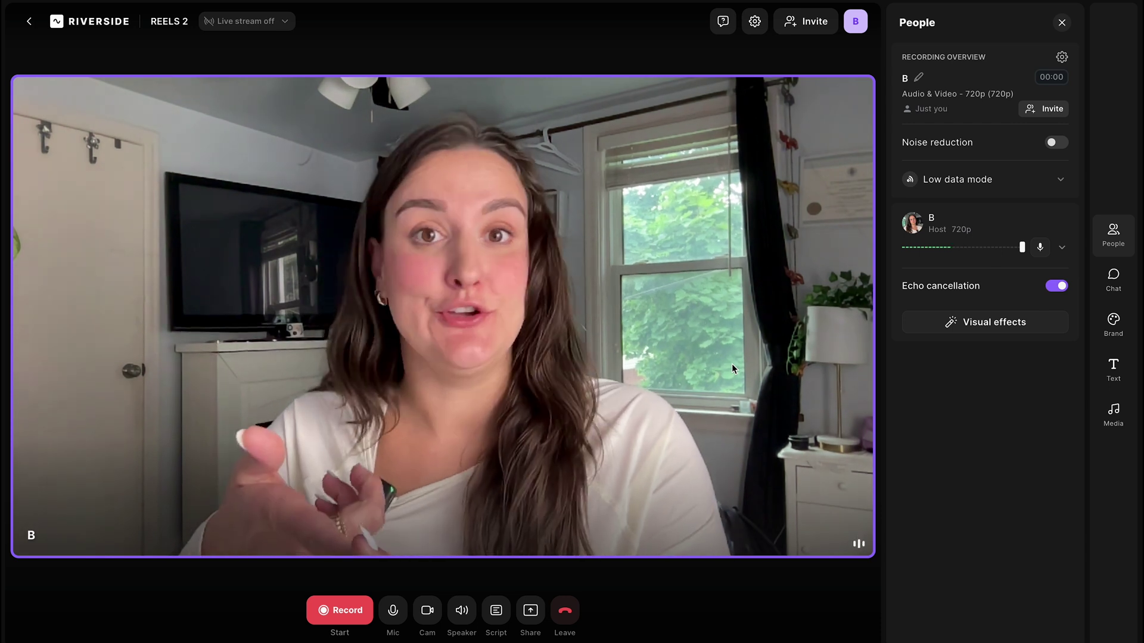
Open the live stream menu and reveal the extra destinations Twitch, TikTok and Custom RTMP.
left_click(246, 21)
left_click(357, 251)
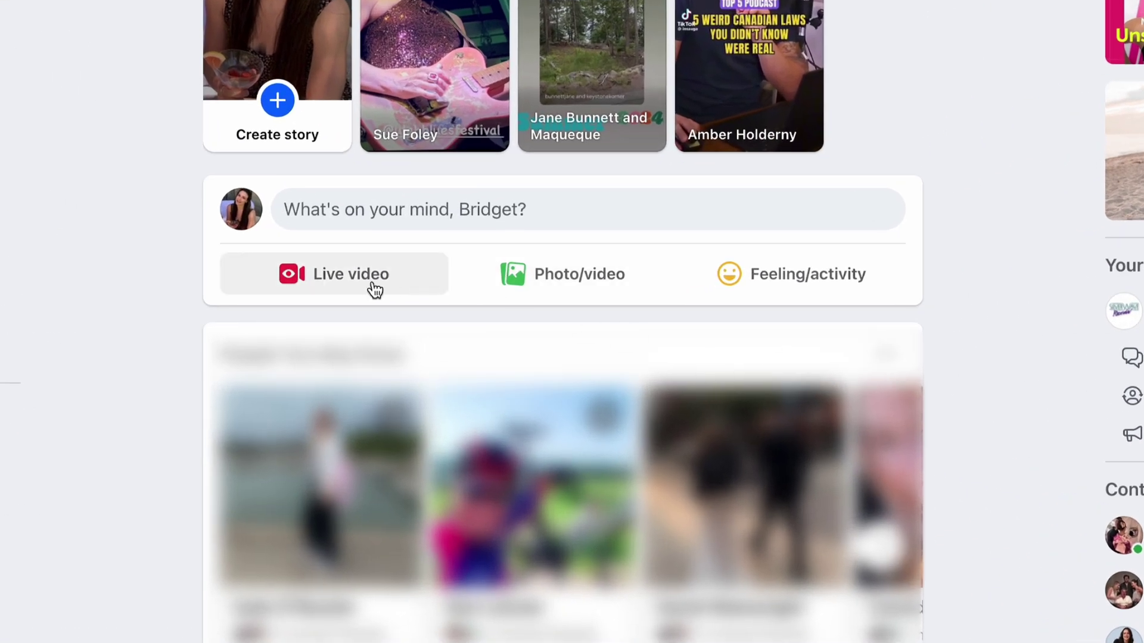
Start a Facebook live video and choose to go live now with the webcam.
left_click(362, 291)
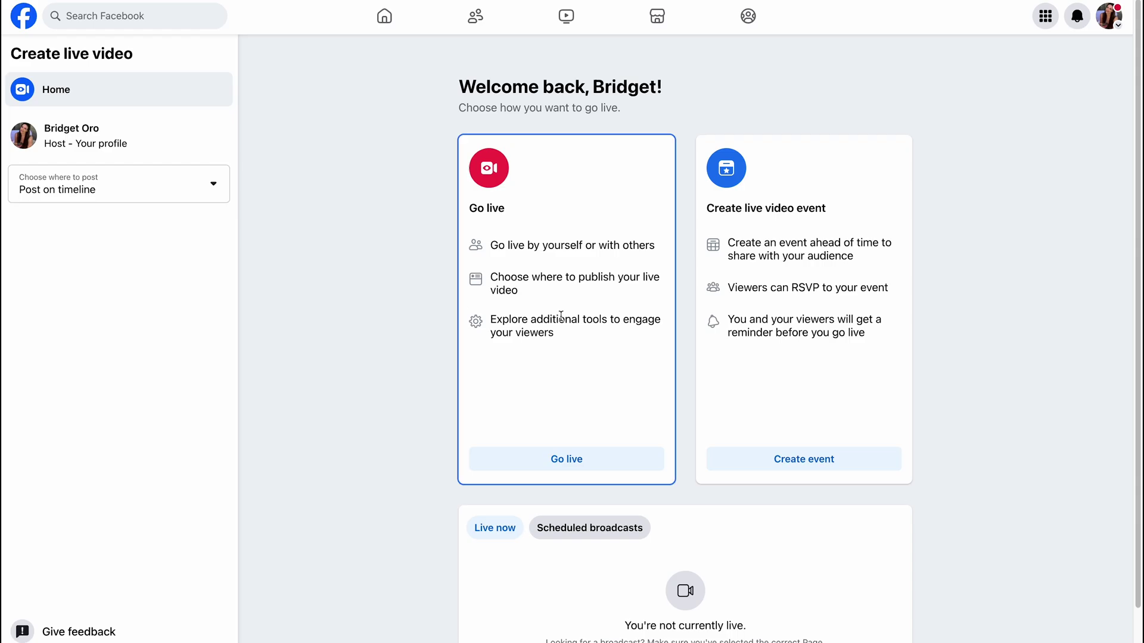
left_click(582, 470)
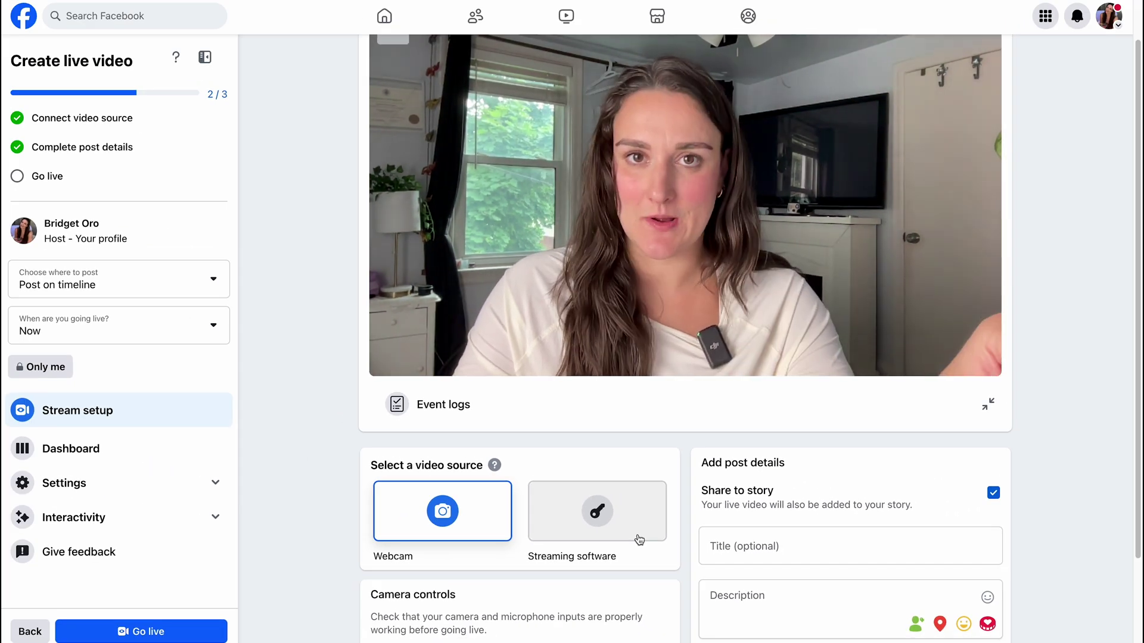
scroll(639, 540, "down", 2)
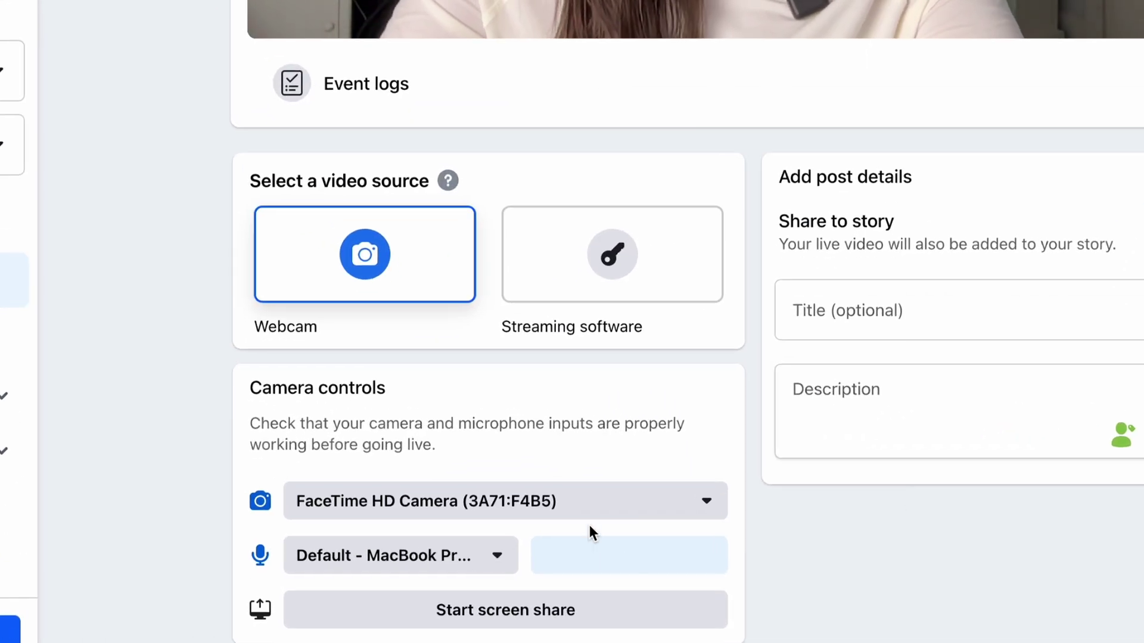
Keep the FaceTime HD Camera and the microphone, with Post on timeline and the Only me audience.
left_click(592, 516)
left_click(590, 549)
left_click(462, 560)
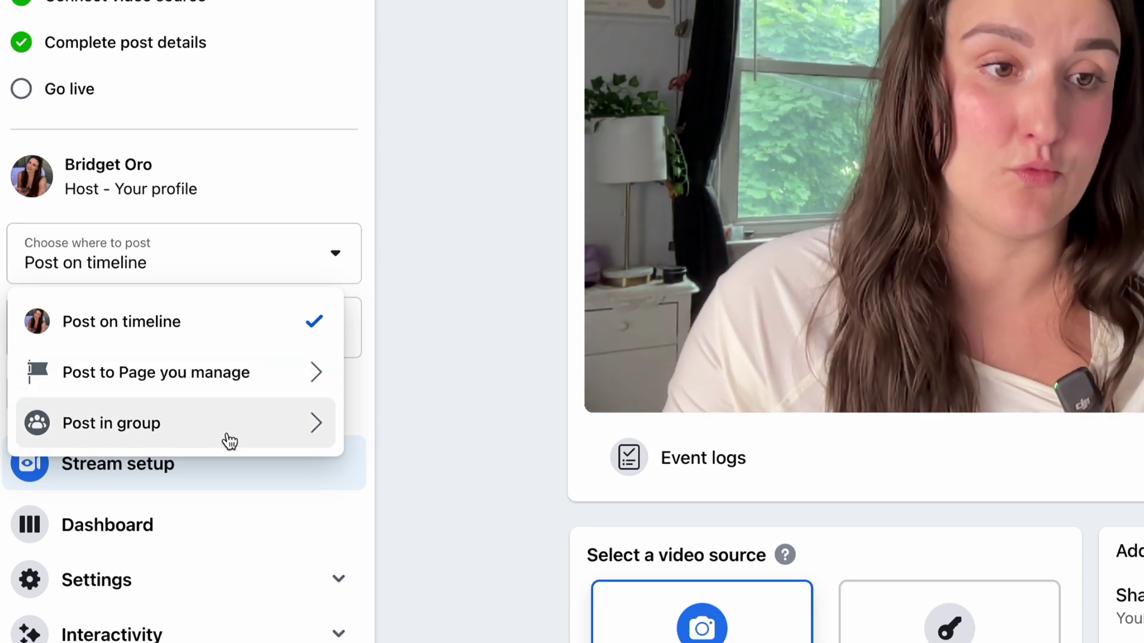
key("Escape")
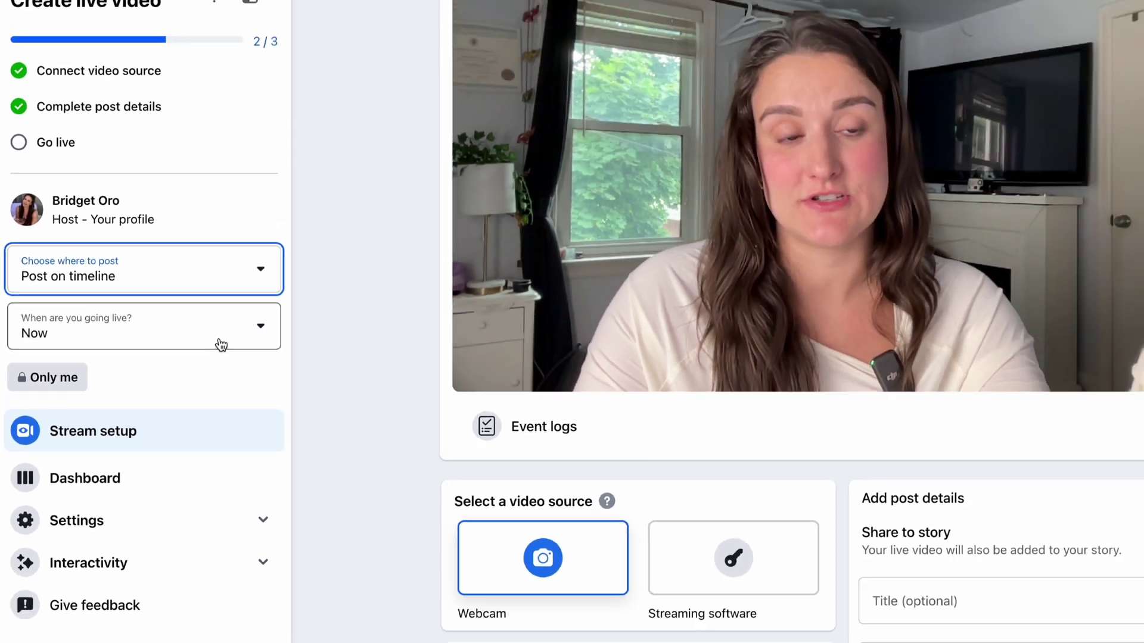
key("Tab")
key("Tab")
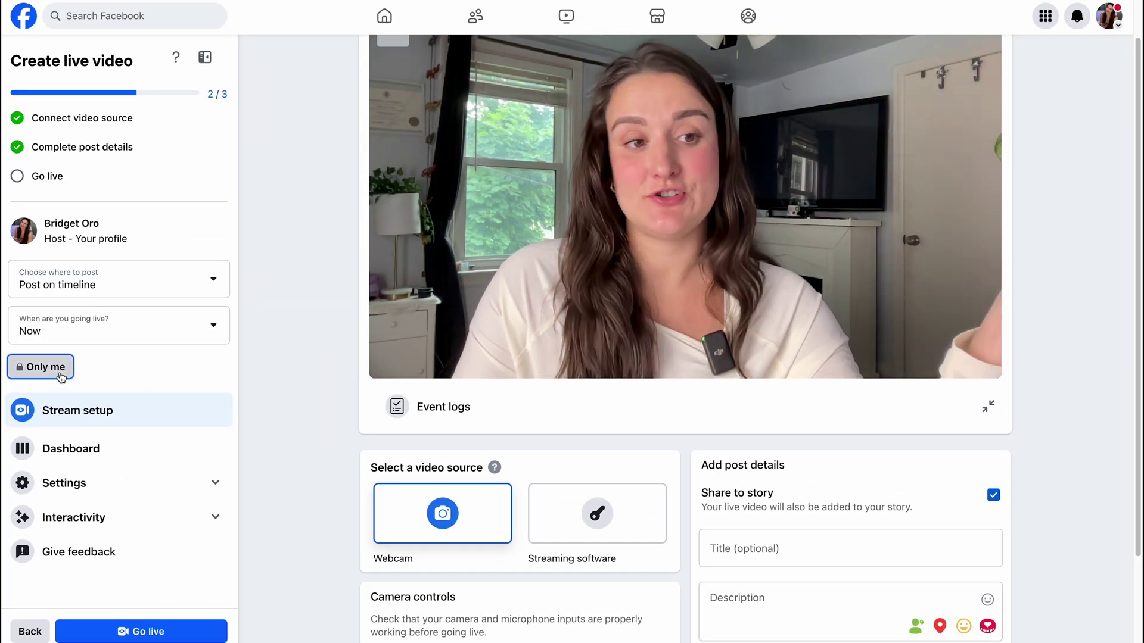
scroll(840, 514, "down", 2)
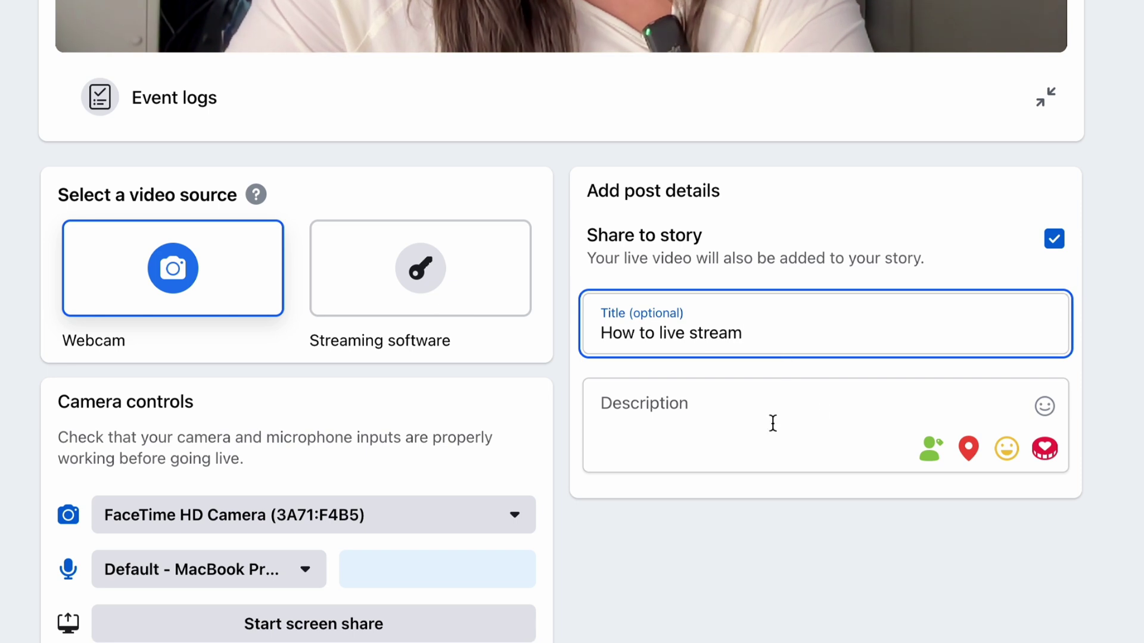
Add the description 'A riverside tutorial' and start the live broadcast.
left_click(732, 411)
type("A riverside tutorial")
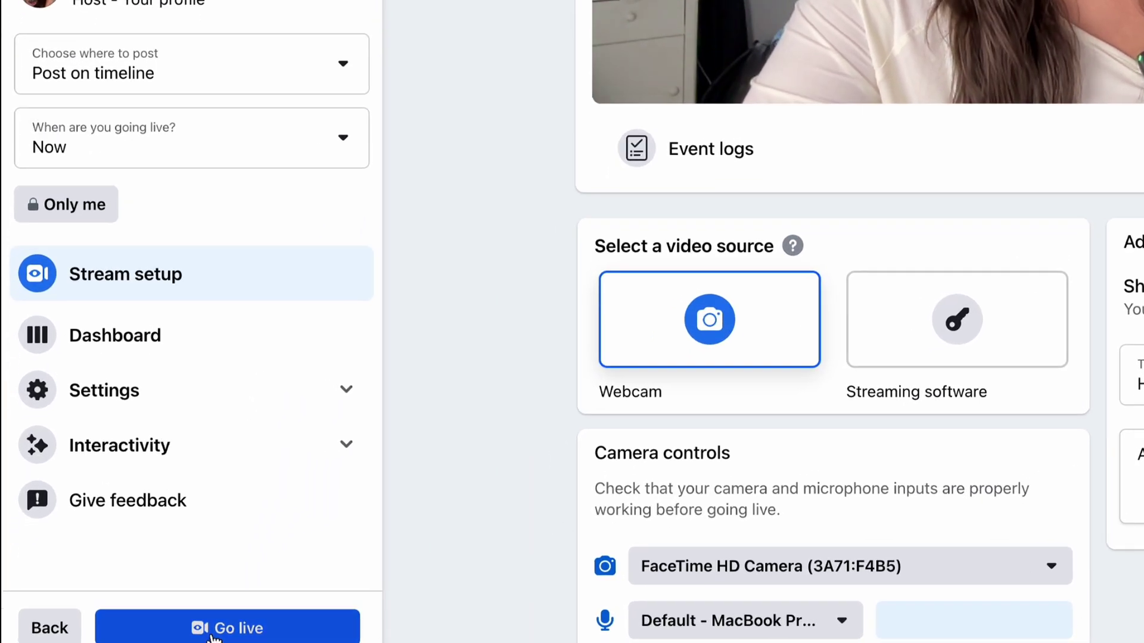
left_click(212, 633)
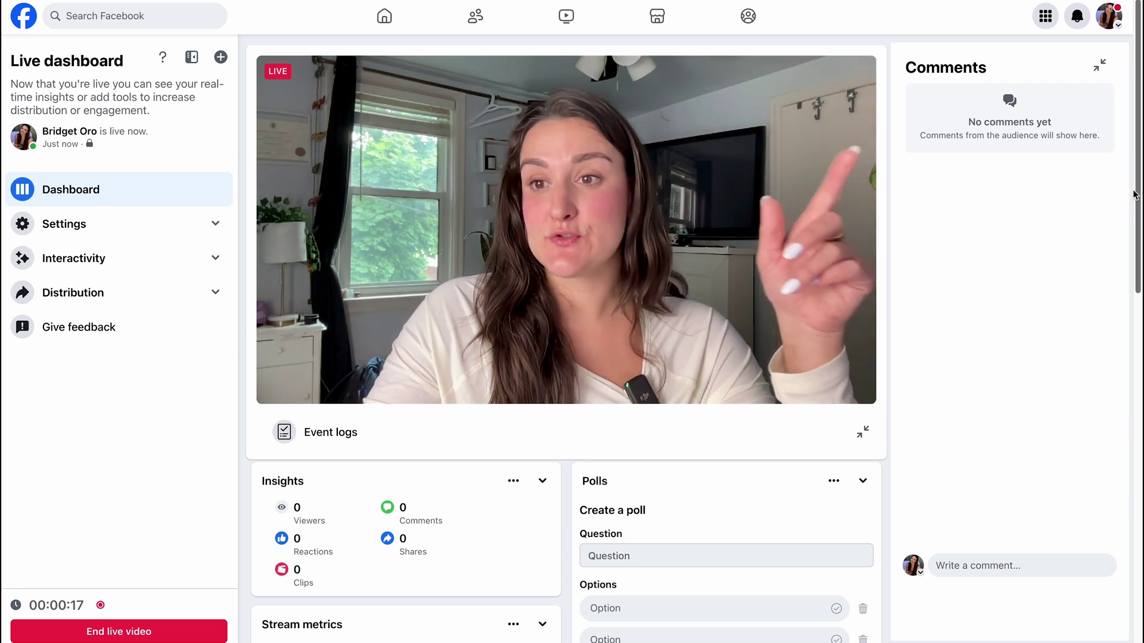
View the live post as viewers see it and create a clip from it.
scroll(1022, 398, "down", 8)
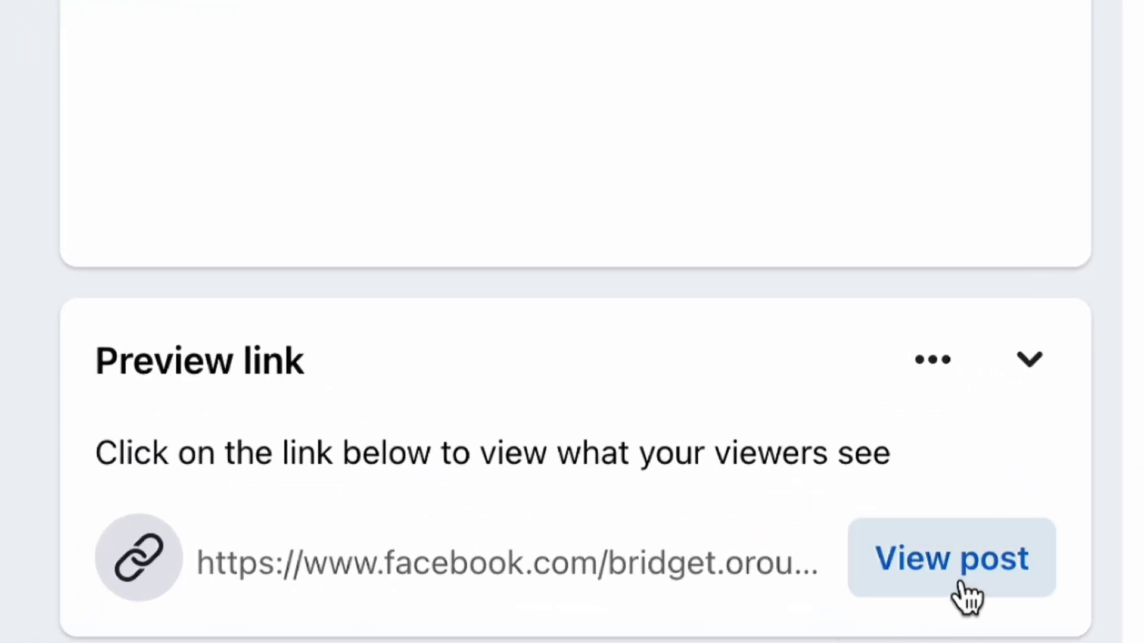
left_click(961, 585)
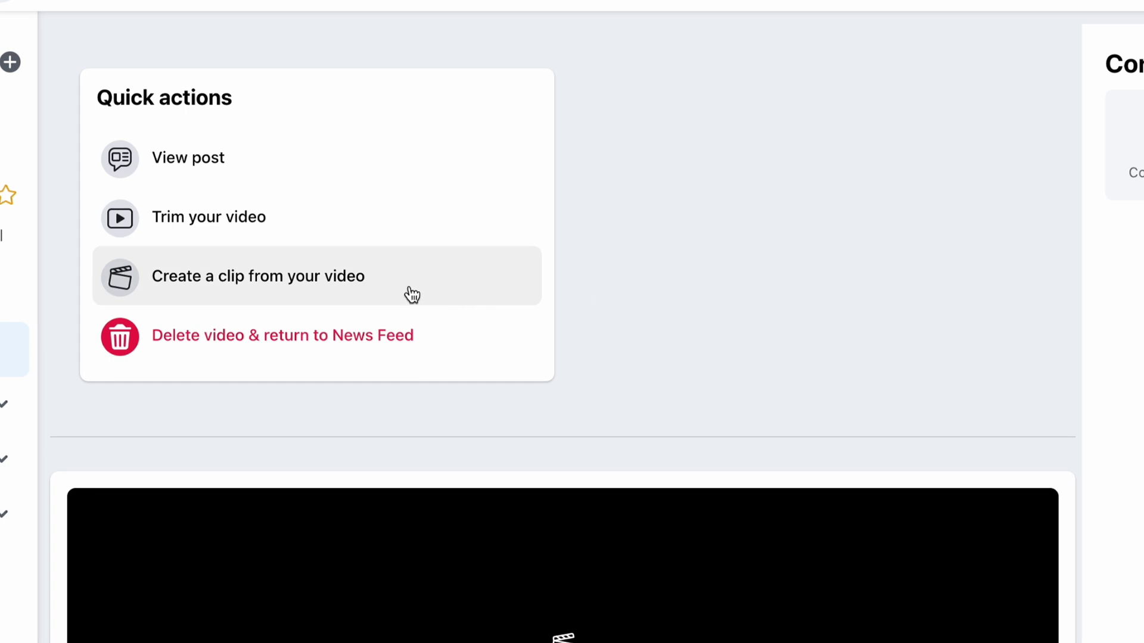
left_click(410, 293)
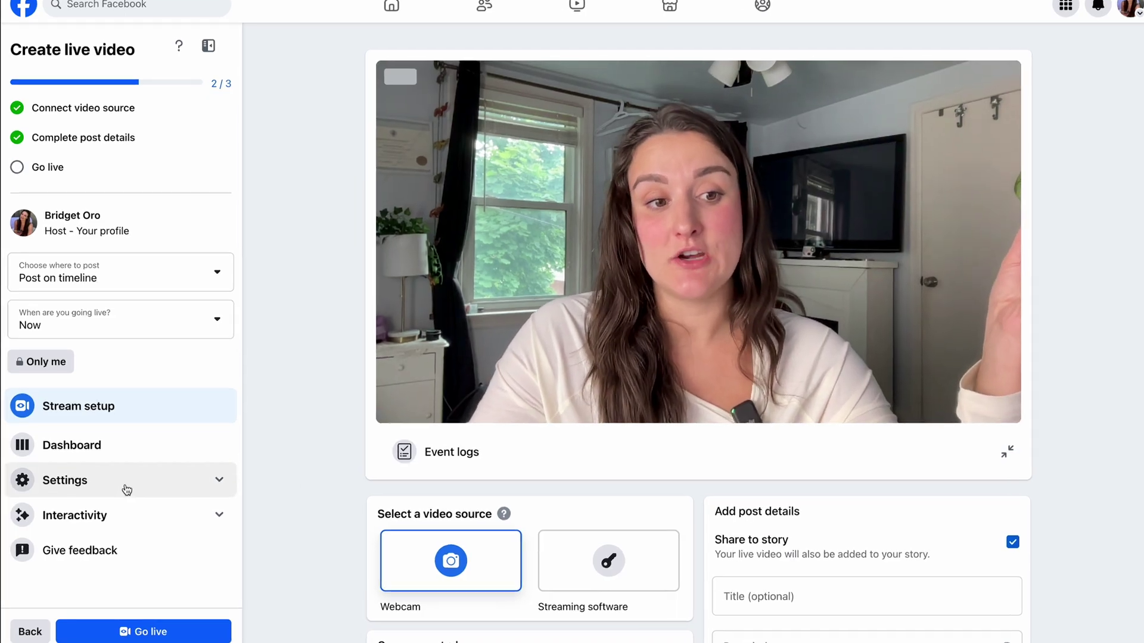
Turn on 'Unpublish after live video ends' in the Stream settings.
left_click(125, 485)
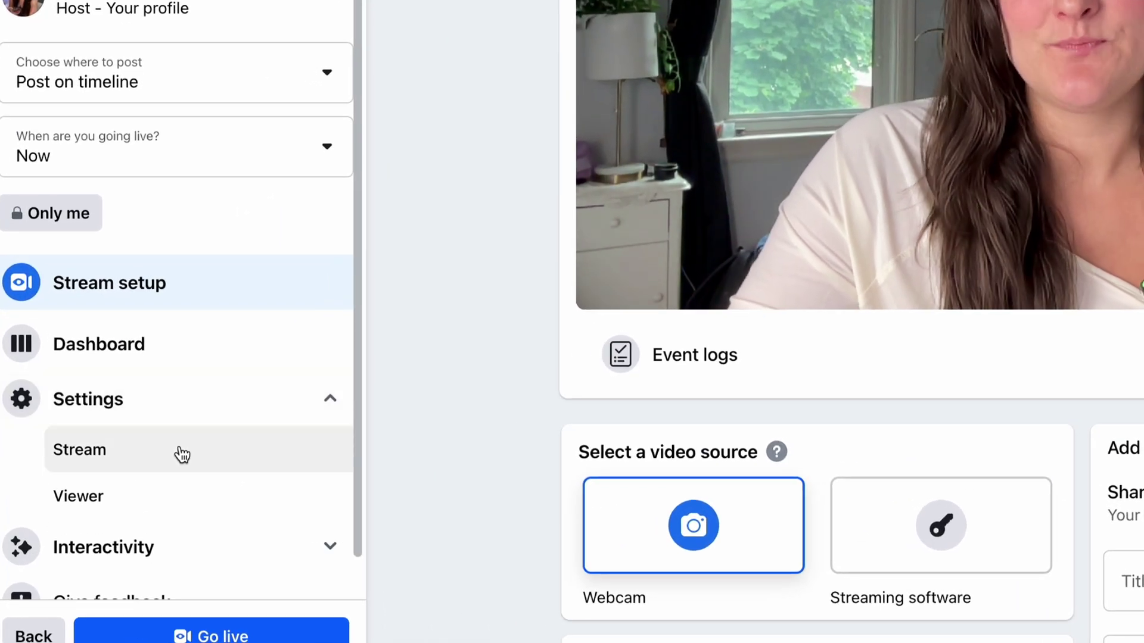
left_click(182, 454)
left_click(1022, 378)
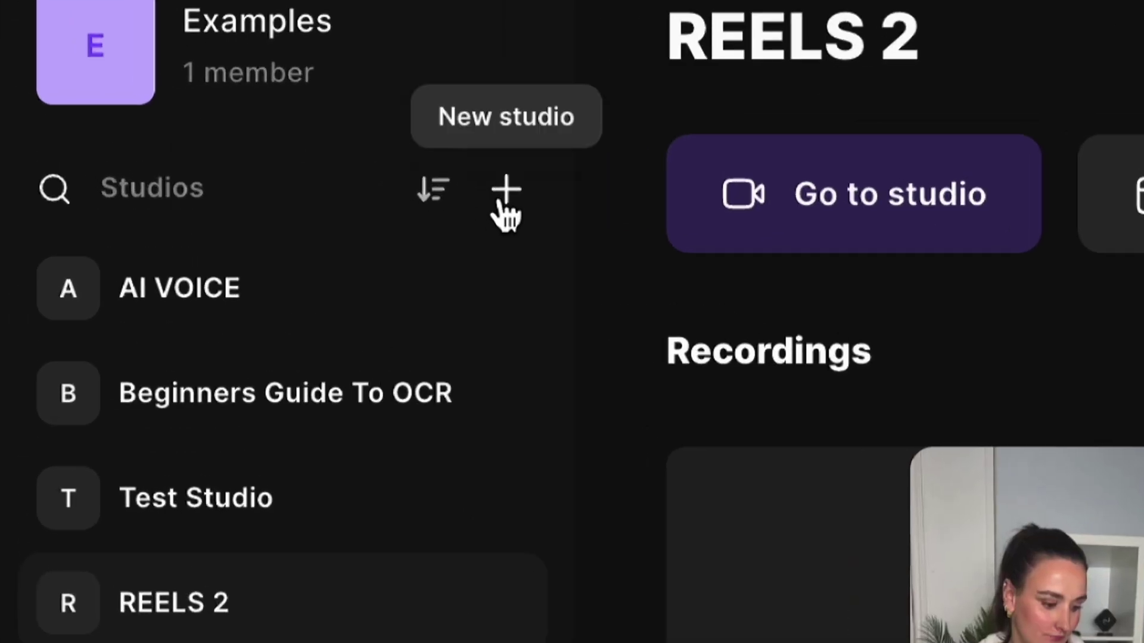
Create a new studio named 'Livestreaming' and go to its camera and mic check.
left_click(505, 192)
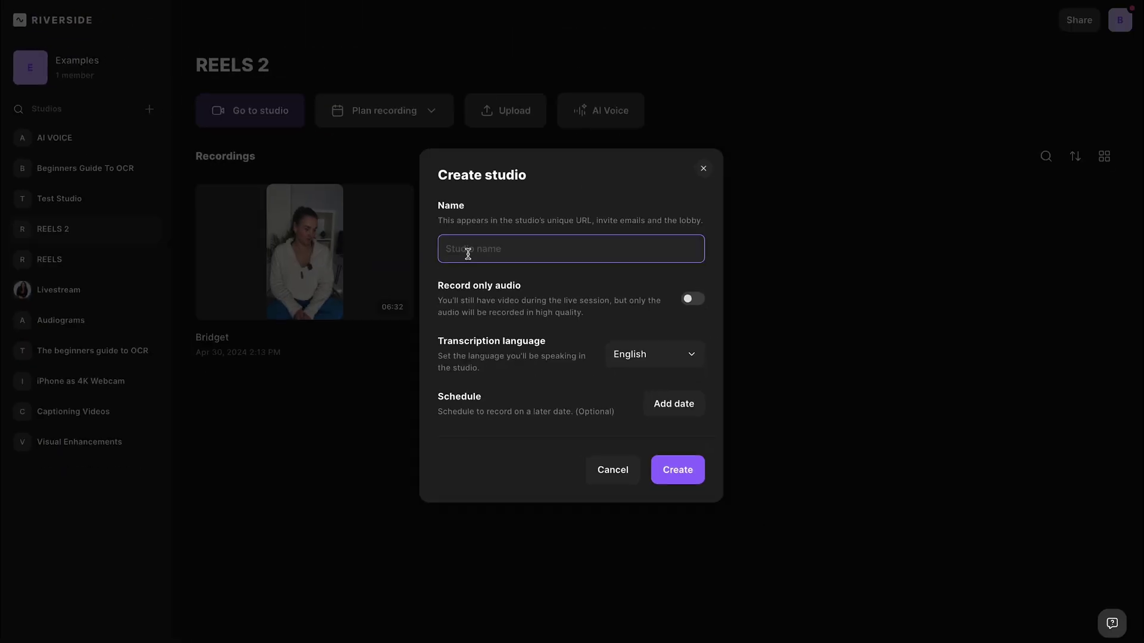
type("Livestreaming")
key("Return")
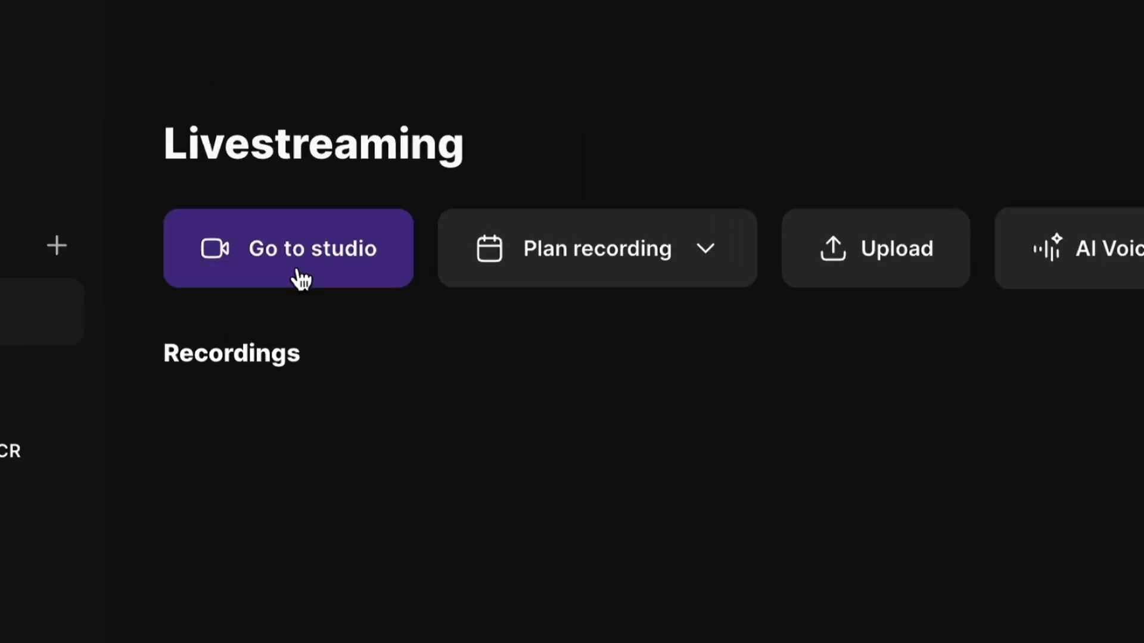
left_click(300, 279)
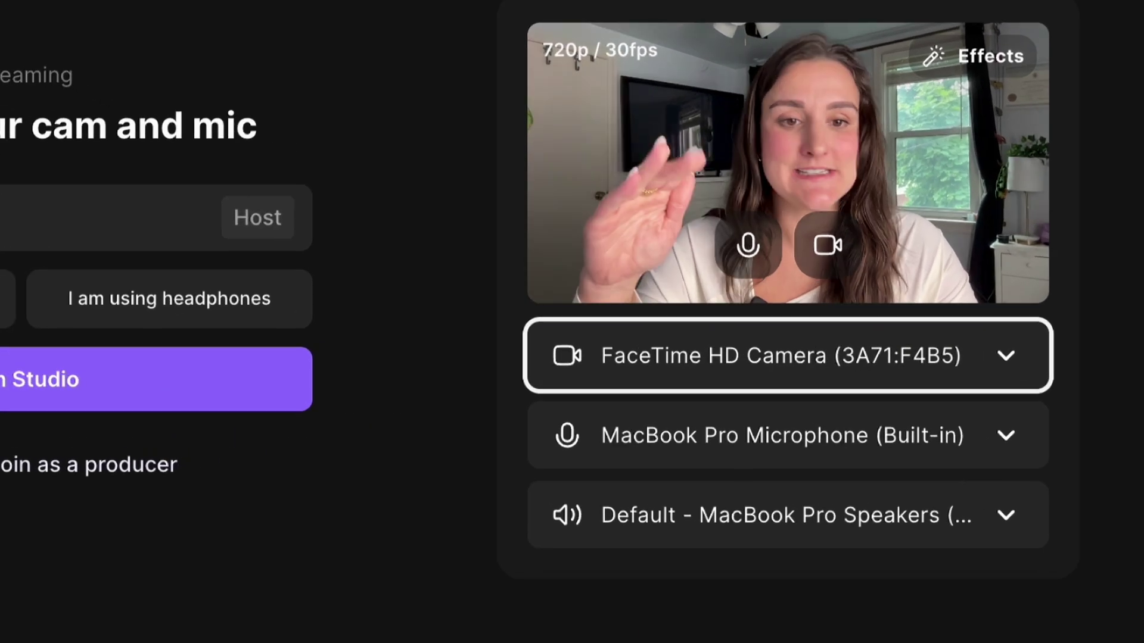
Check the available cameras in the camera dropdown, then close it.
left_click(837, 374)
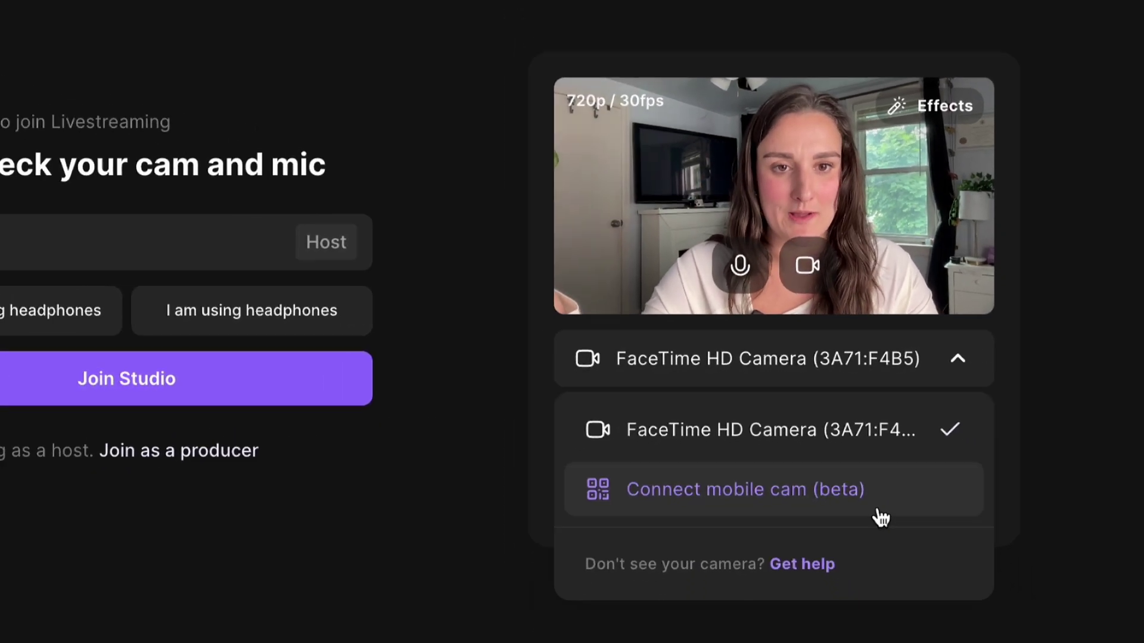
key("Escape")
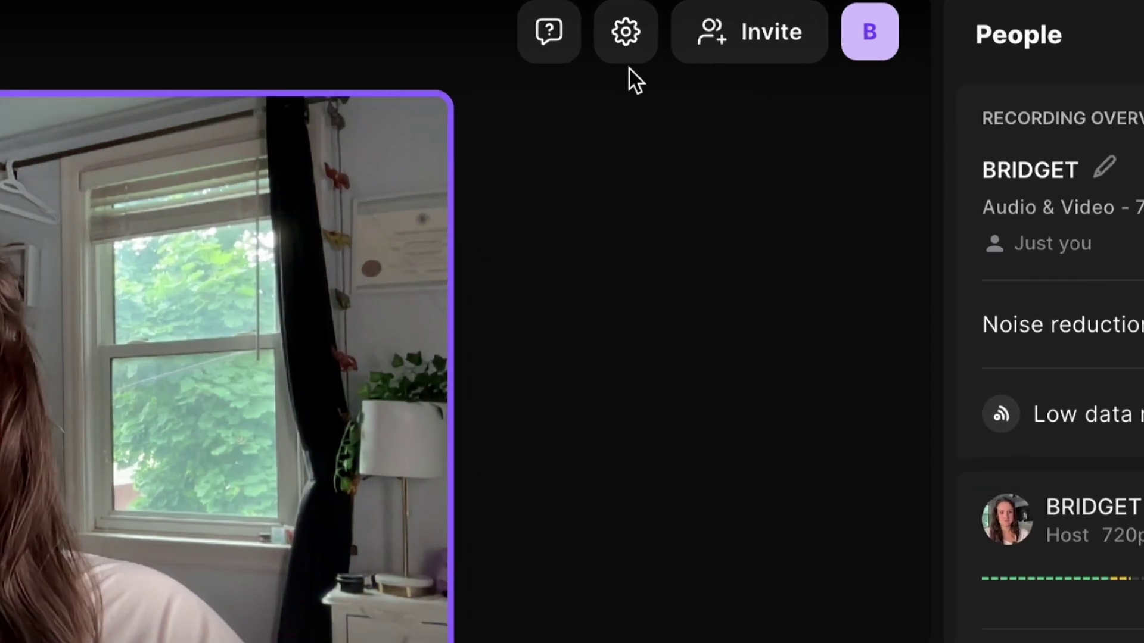
left_click(625, 34)
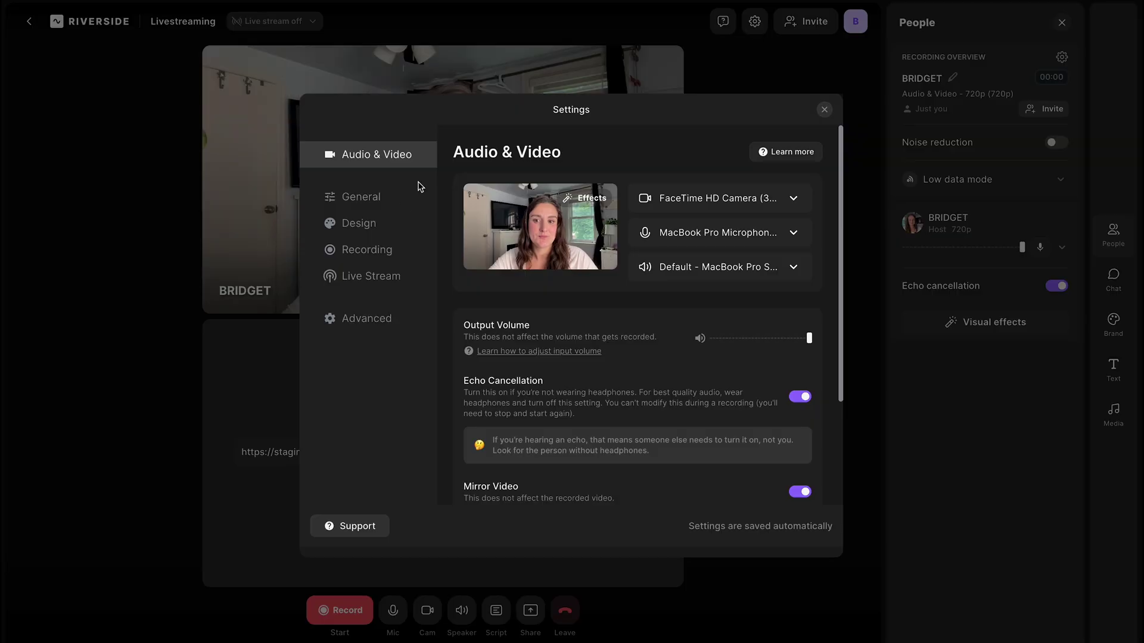
left_click(395, 275)
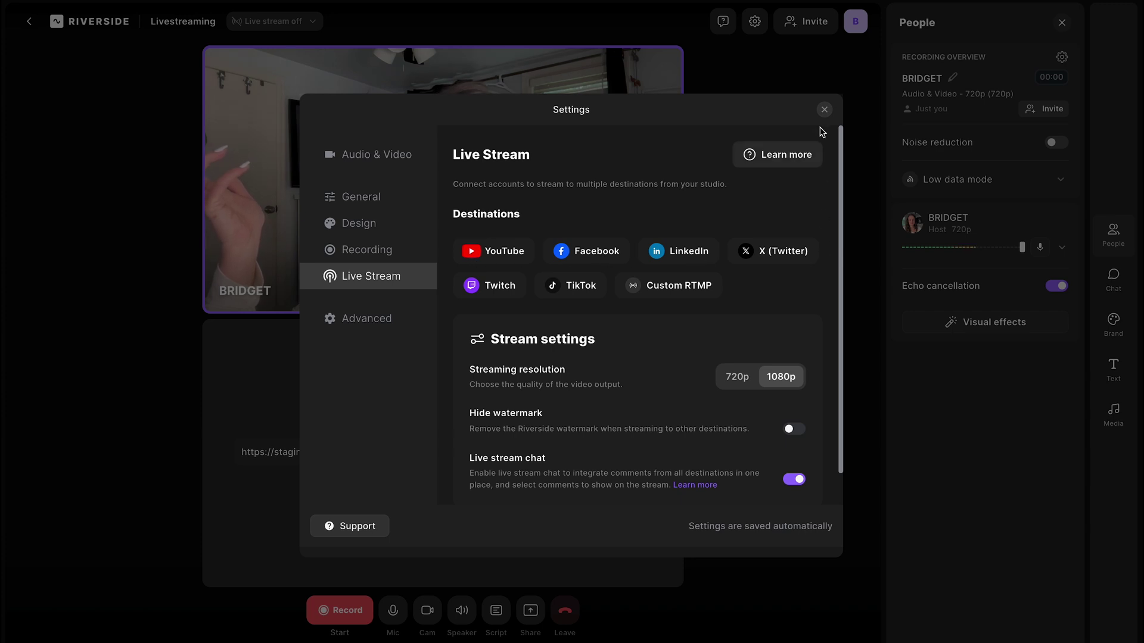
left_click(824, 111)
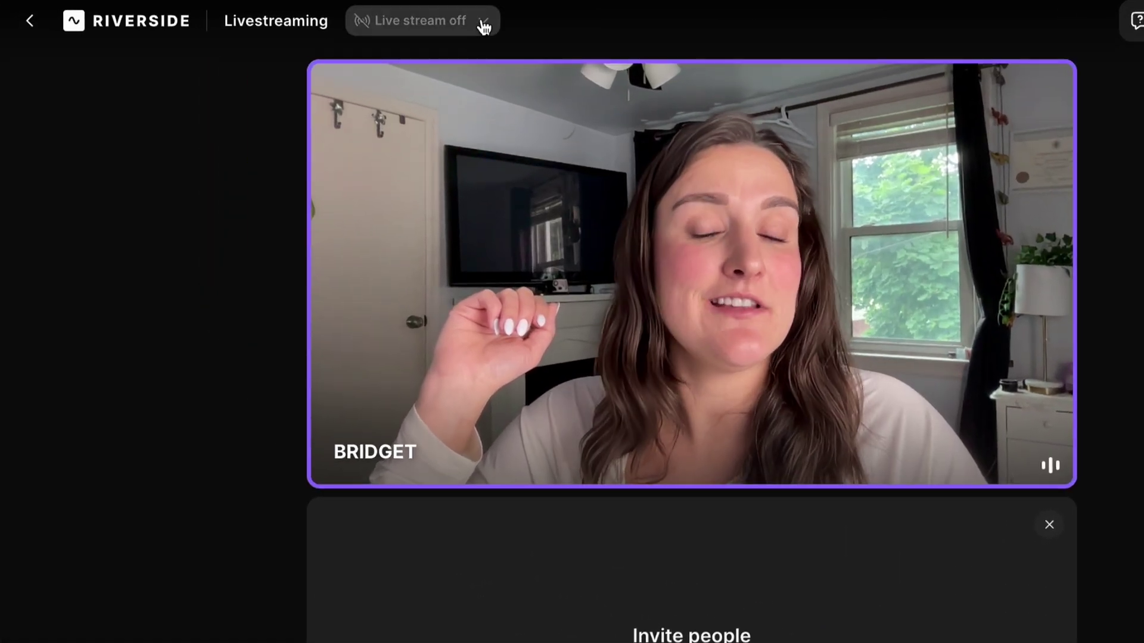
Enable the public audience link, view more destinations, and start adding Facebook.
left_click(484, 26)
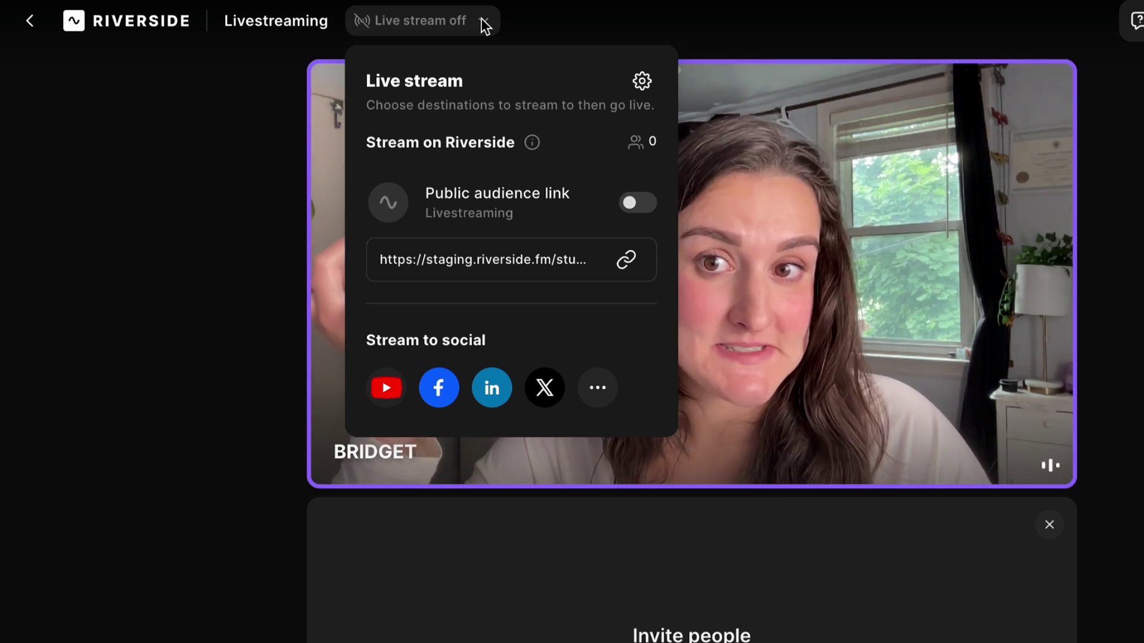
left_click(638, 203)
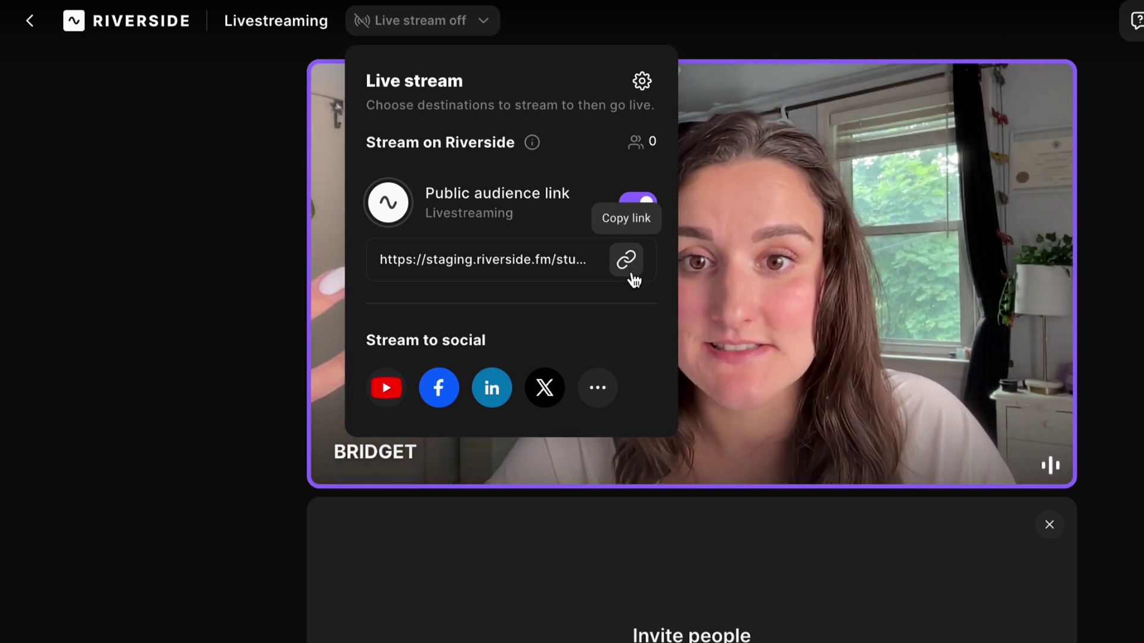
left_click(609, 388)
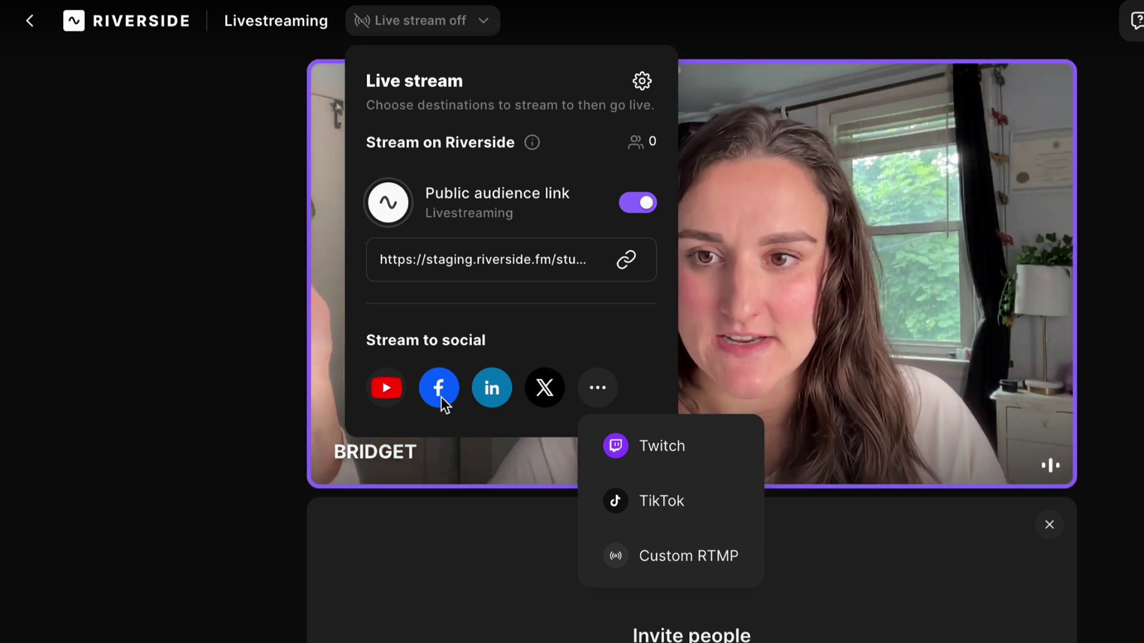
left_click(439, 390)
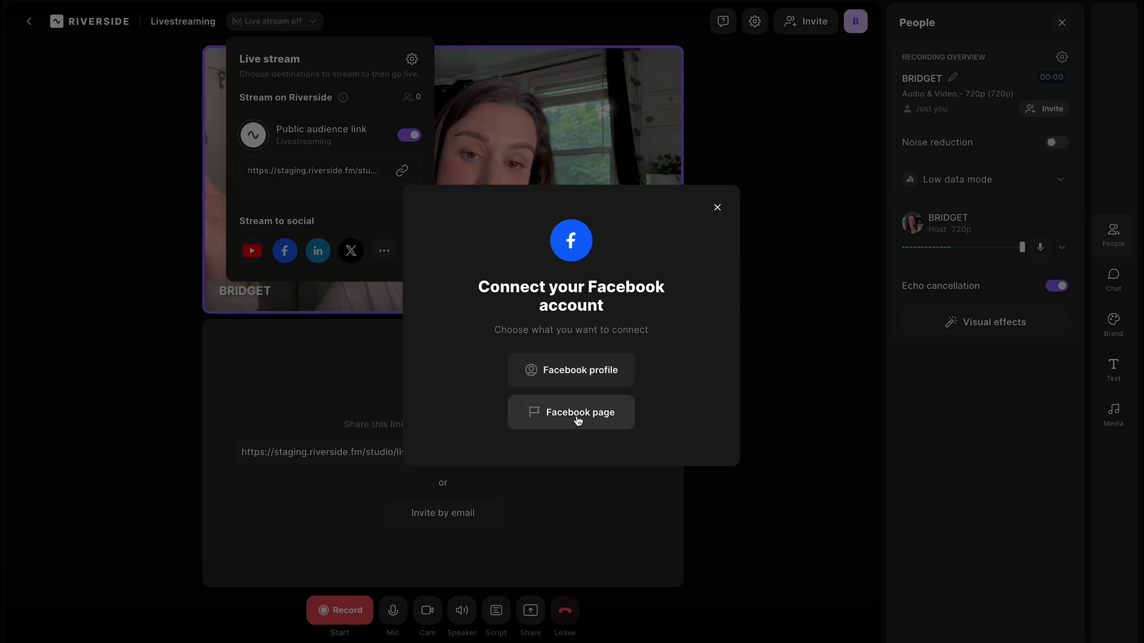
Connect a Facebook profile by approving its publishing permission.
left_click(577, 384)
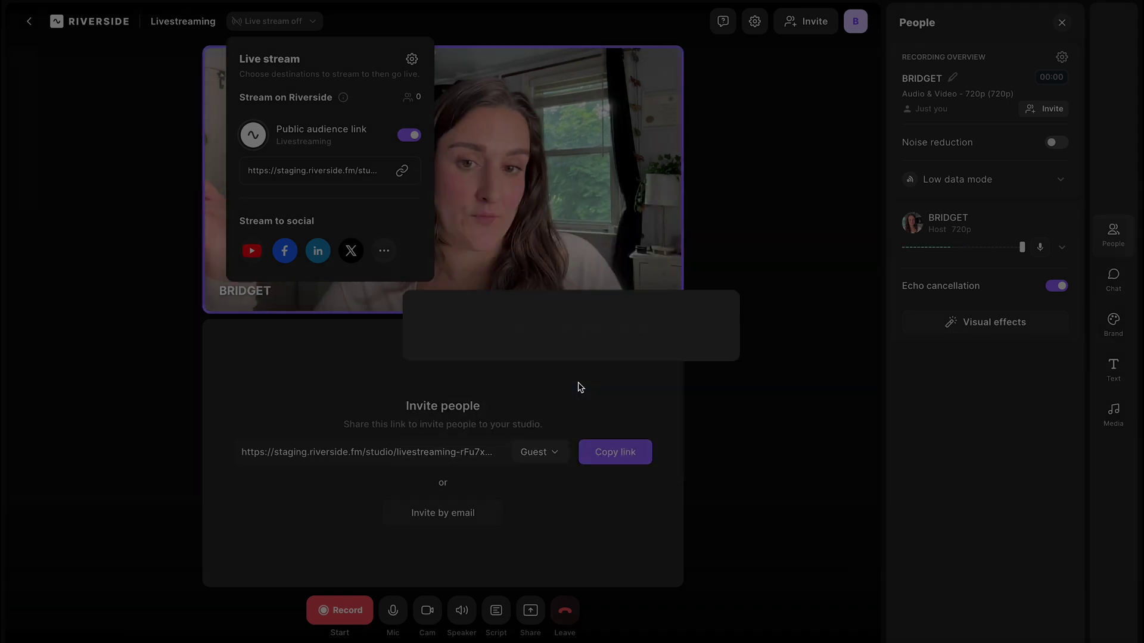
left_click(577, 387)
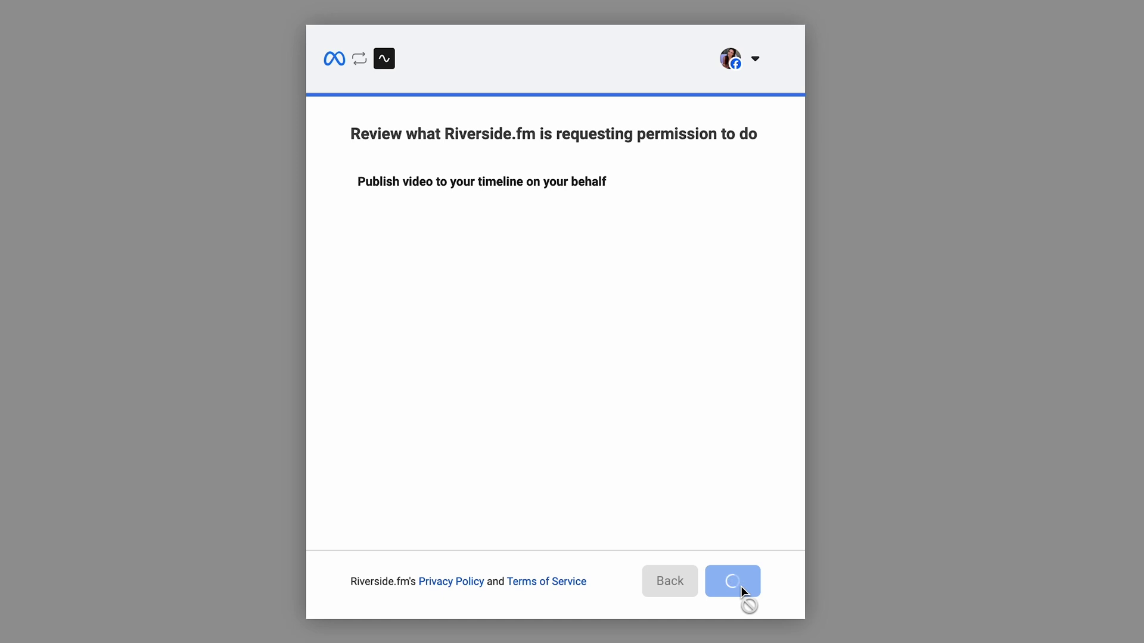
left_click(738, 588)
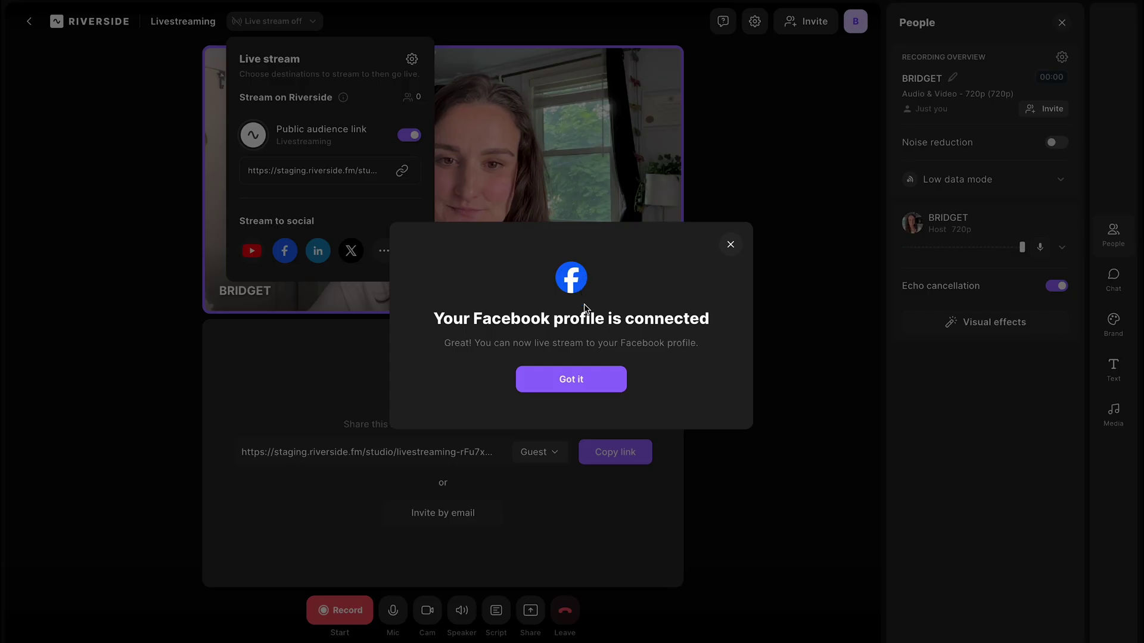
left_click(571, 379)
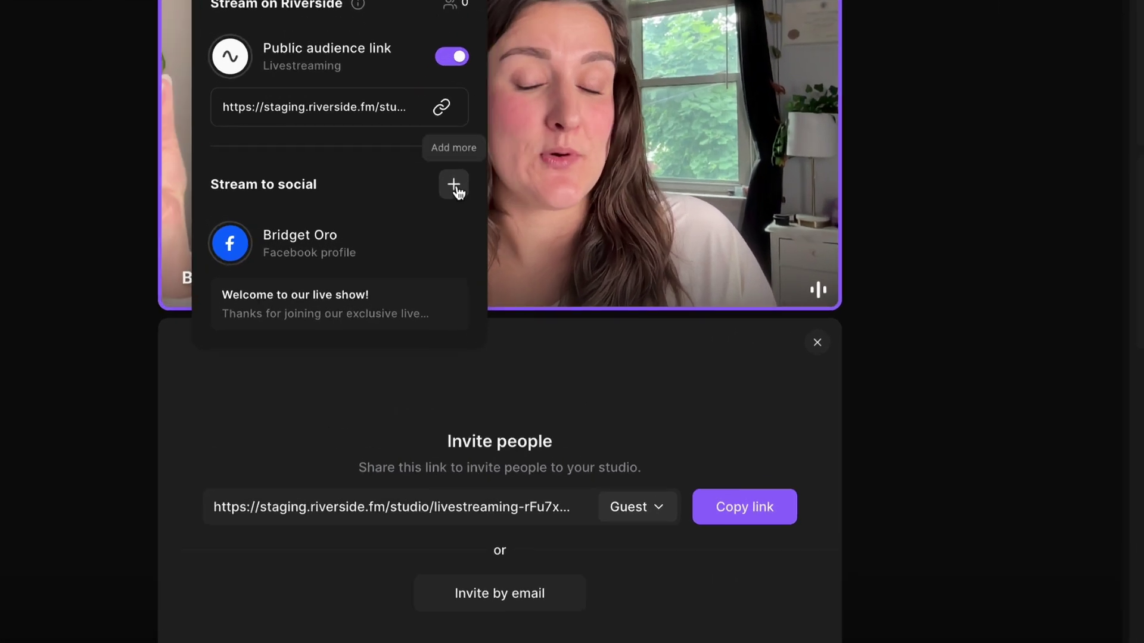
Add a Facebook page as a second destination and select the page to connect.
left_click(455, 187)
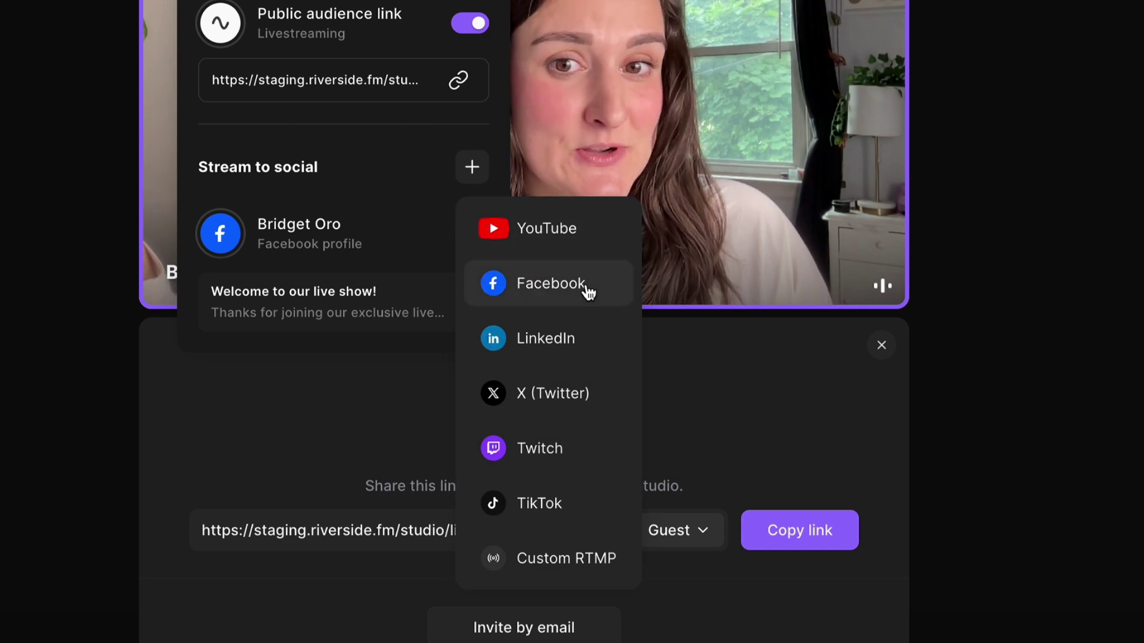
left_click(586, 287)
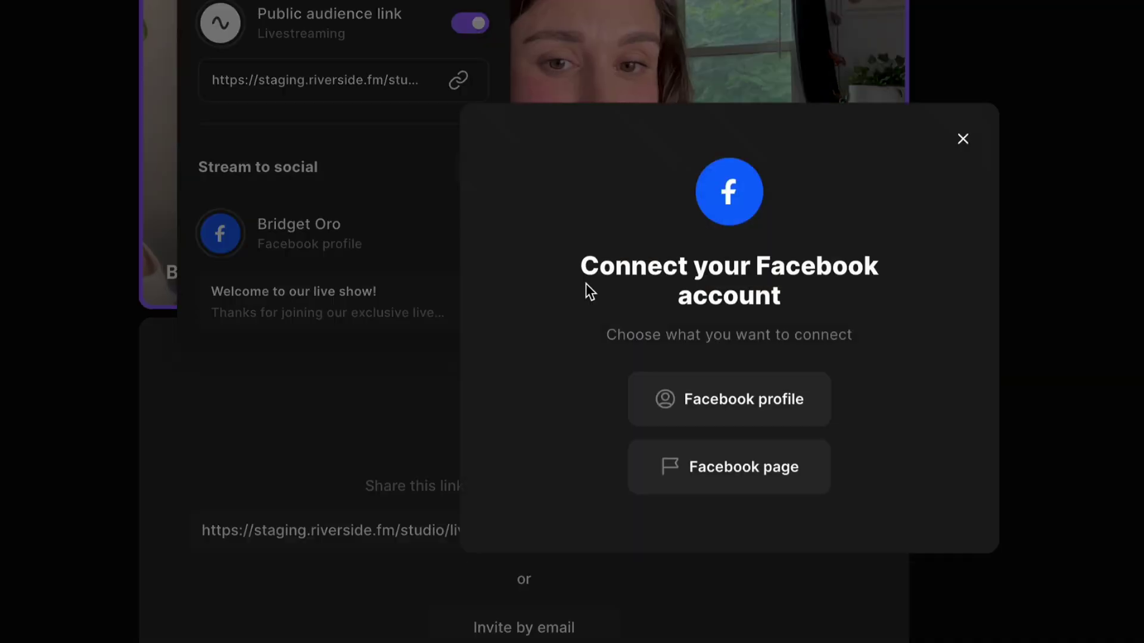
left_click(771, 490)
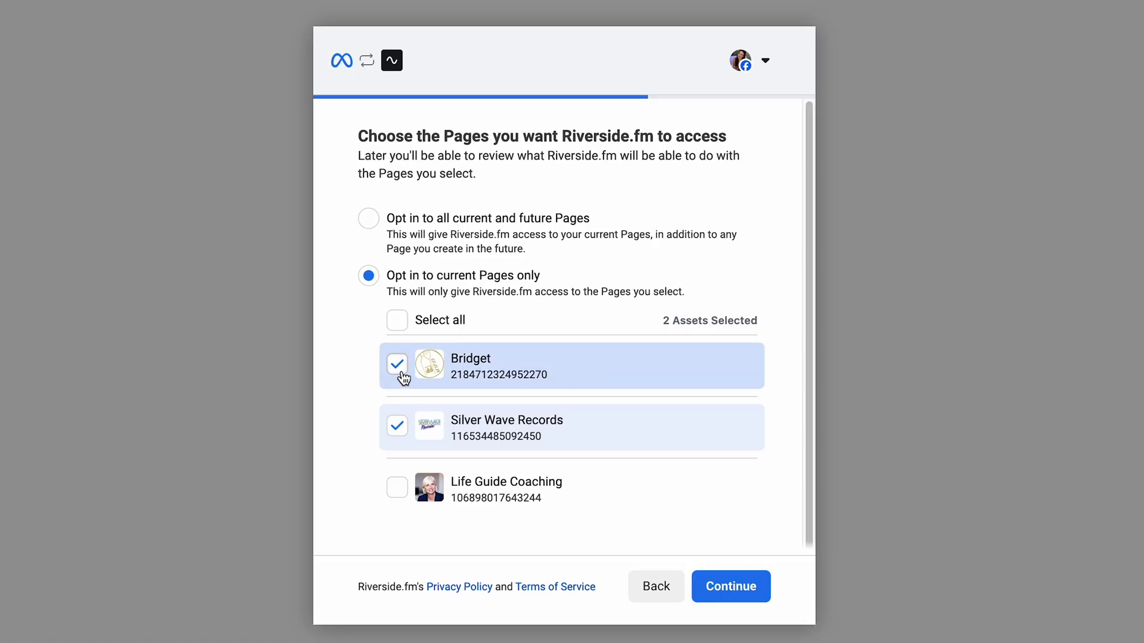
left_click(404, 377)
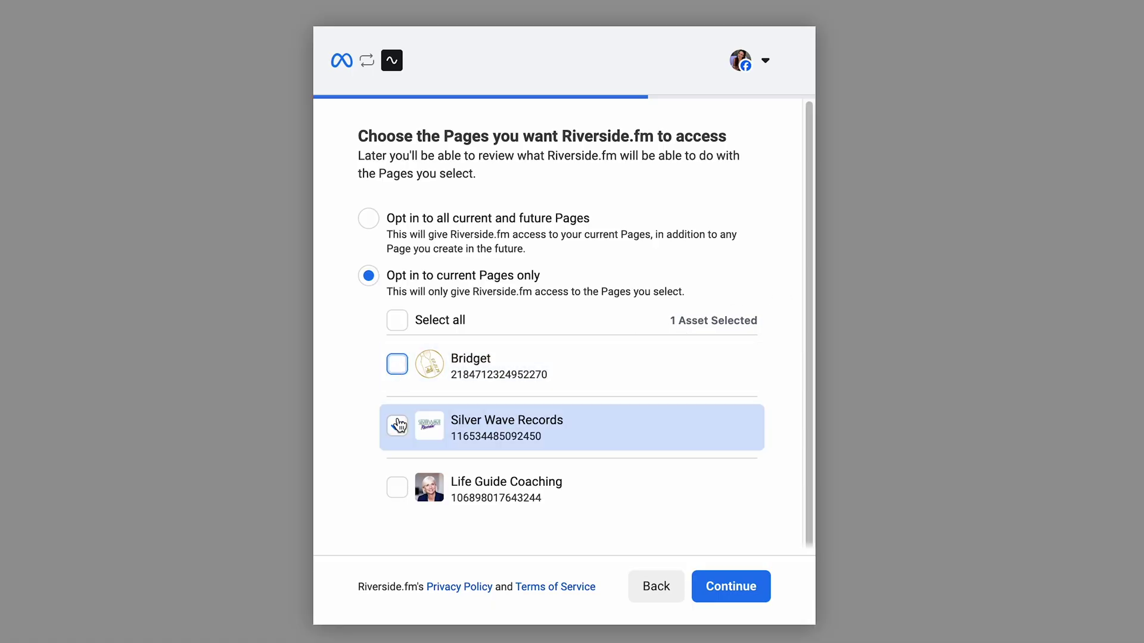
left_click(399, 369)
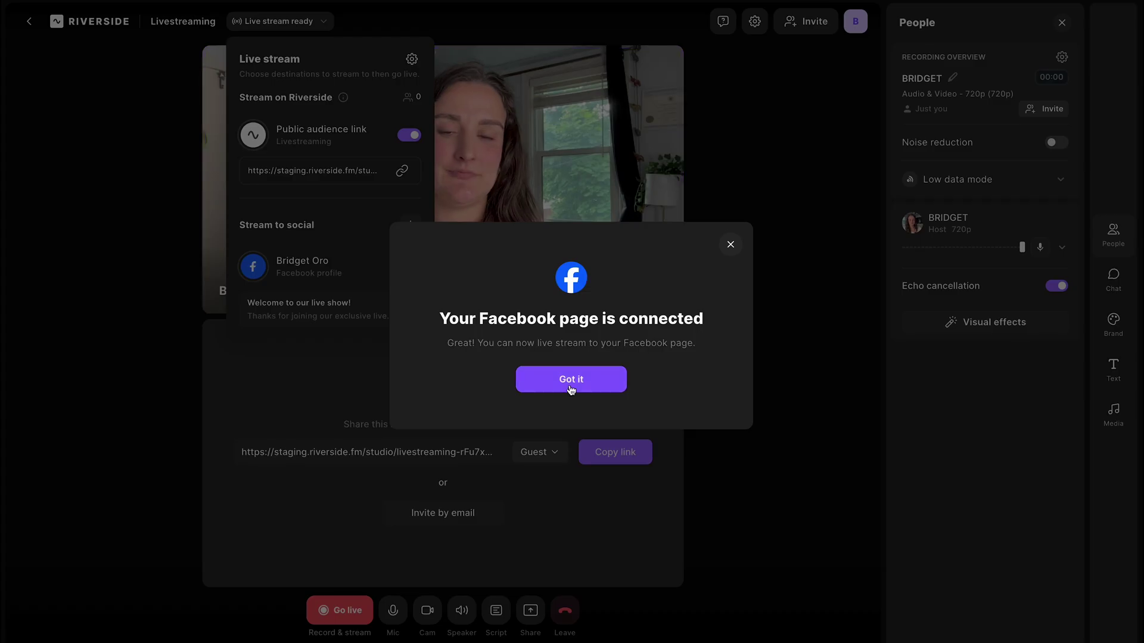
left_click(571, 382)
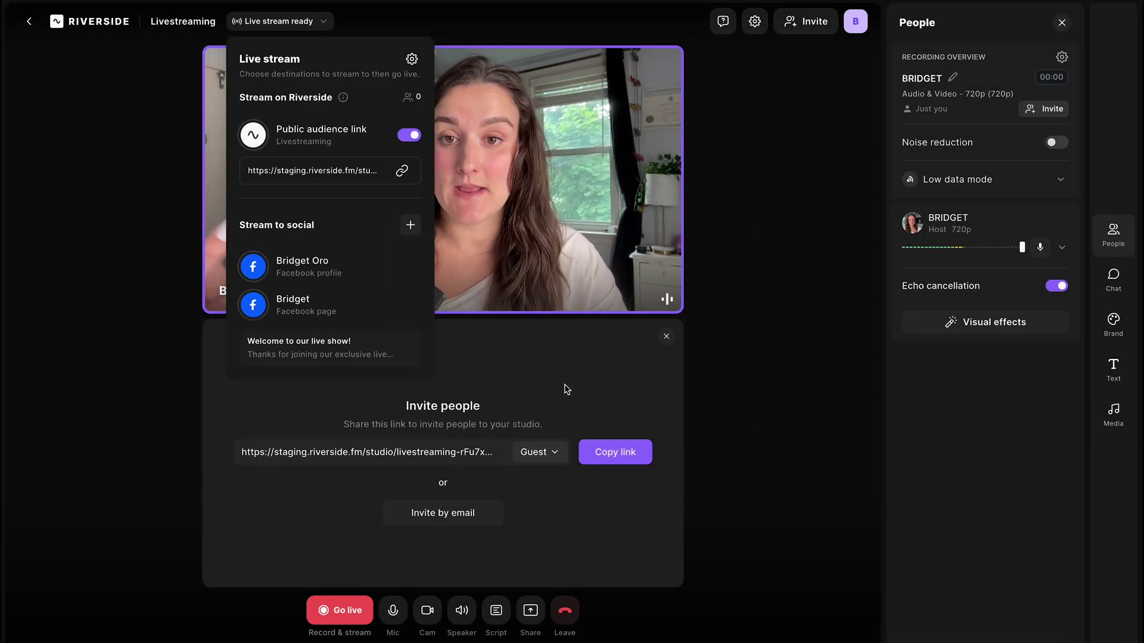
Look through the streaming destinations, starting and then cancelling a second Facebook connection.
left_click(410, 225)
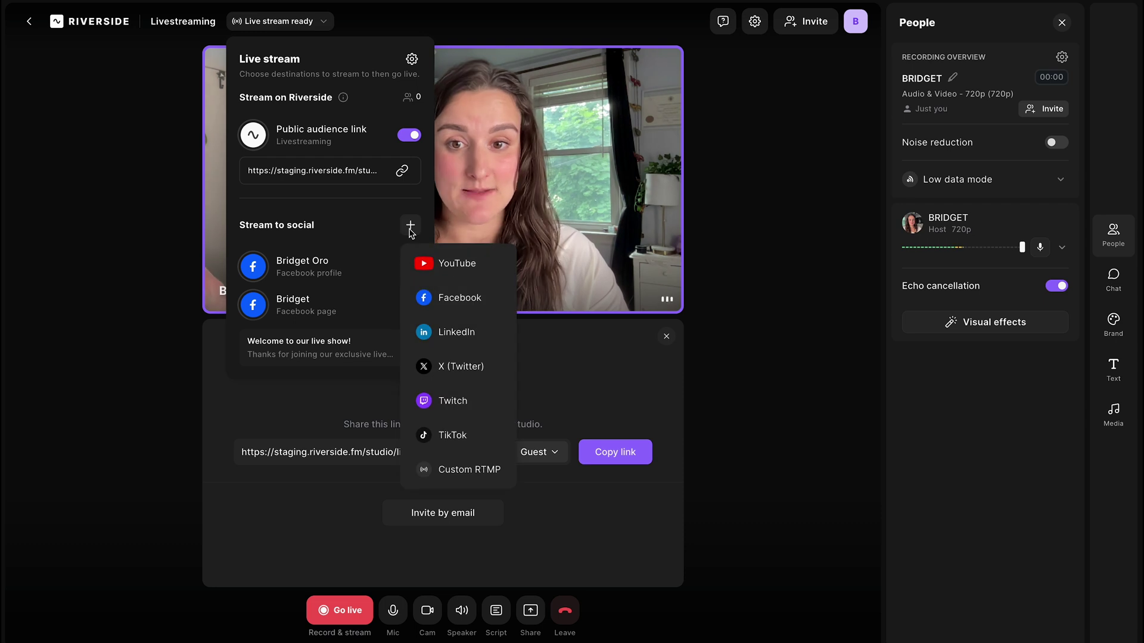
left_click(478, 299)
key("Escape")
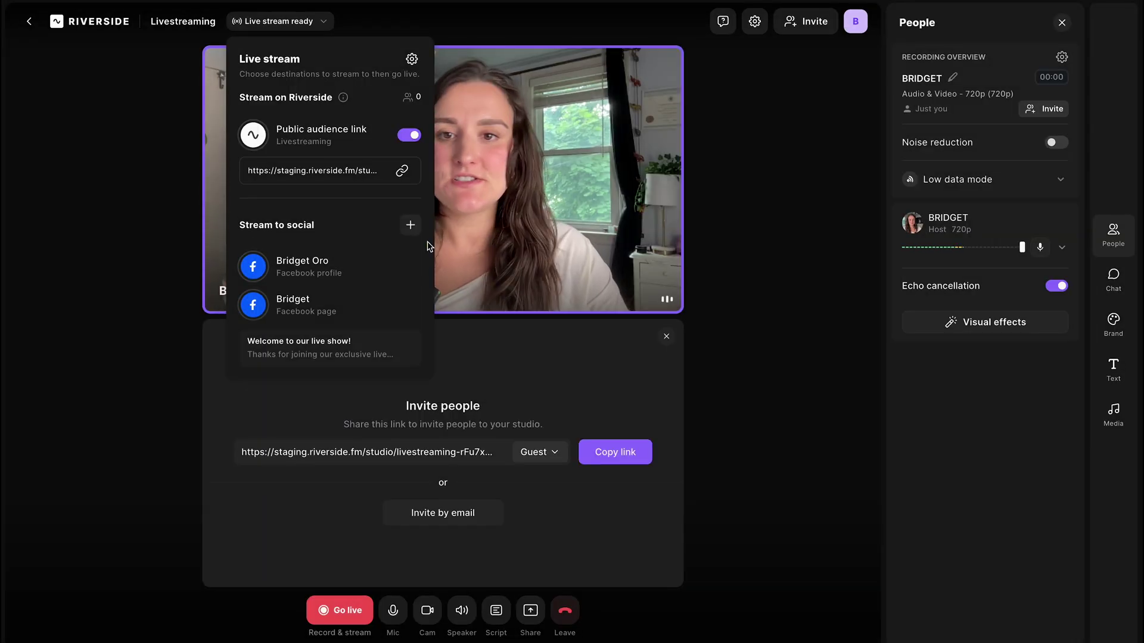
left_click(410, 225)
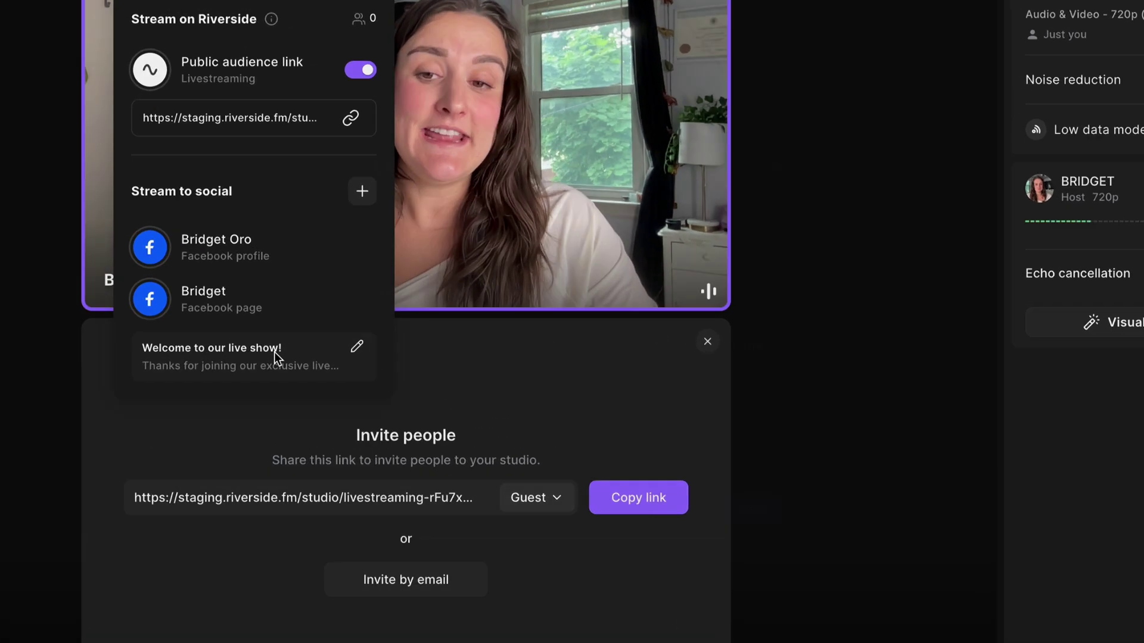
Save the stream title 'How to livestream' and description 'A riverside tutorial'.
left_click(330, 347)
double_click(506, 201)
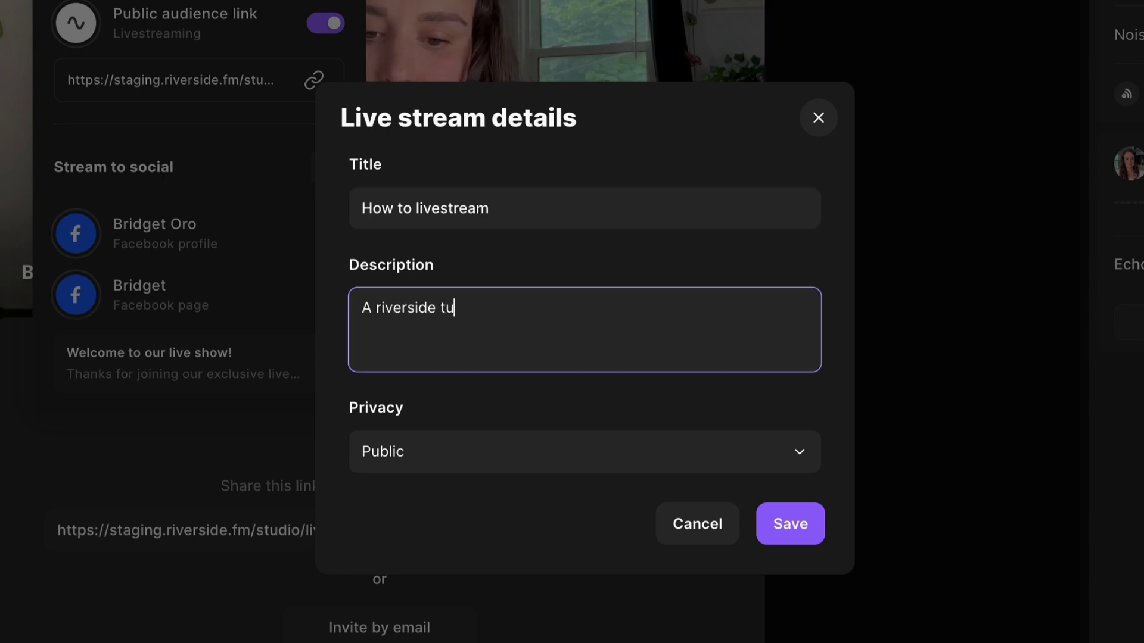
type("ial")
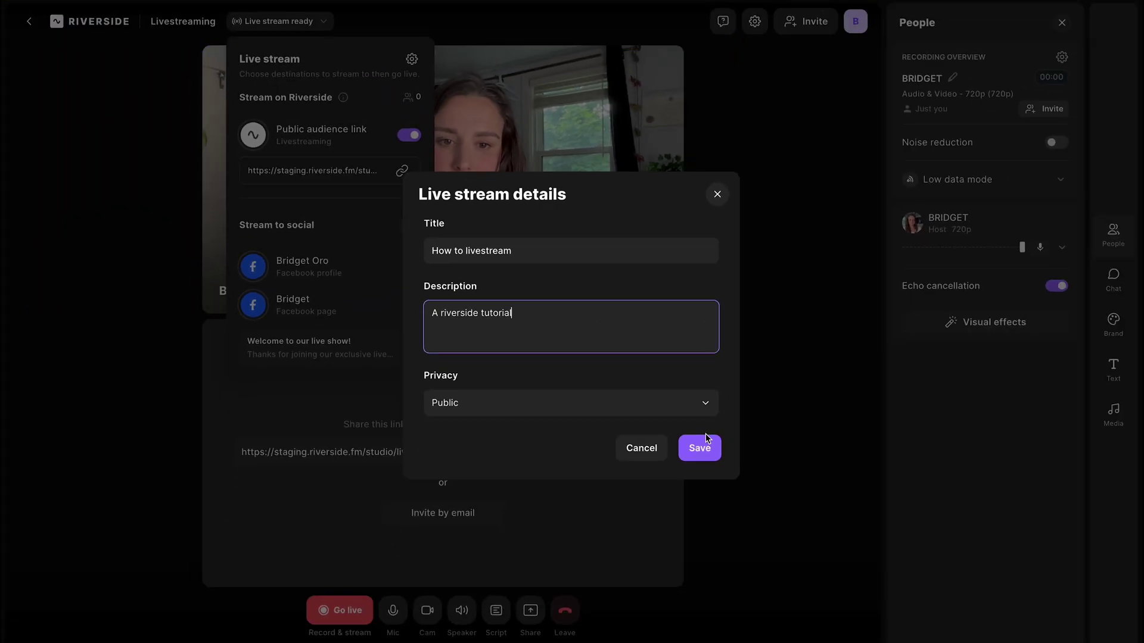
left_click(700, 448)
left_click(894, 334)
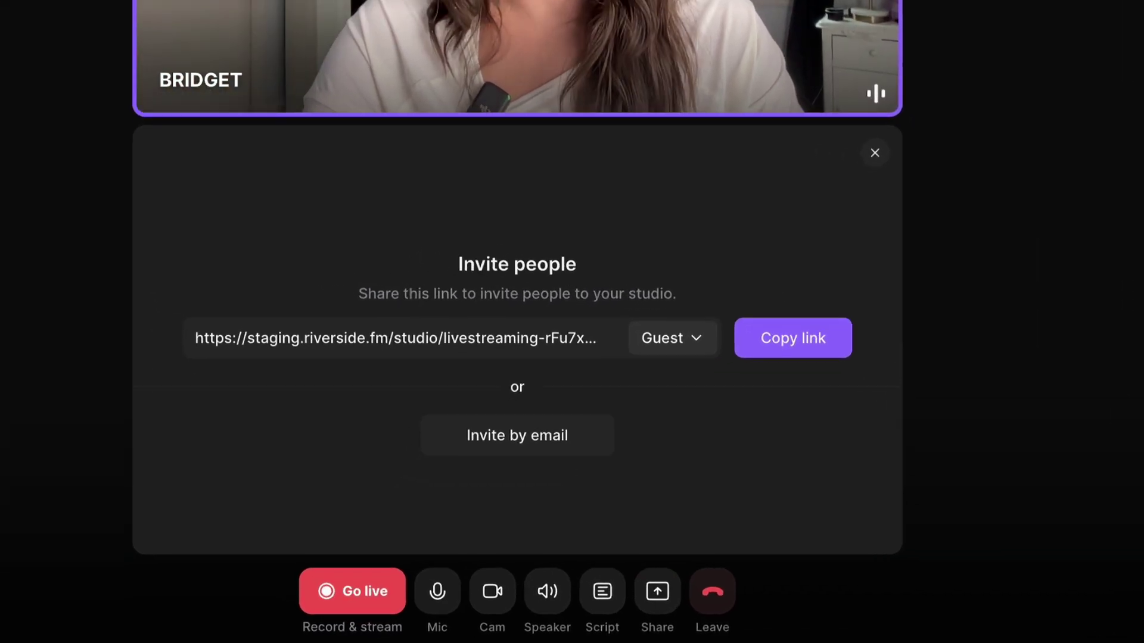
Copy the studio invite link, check the email invite options, then view logo upload options.
left_click(792, 352)
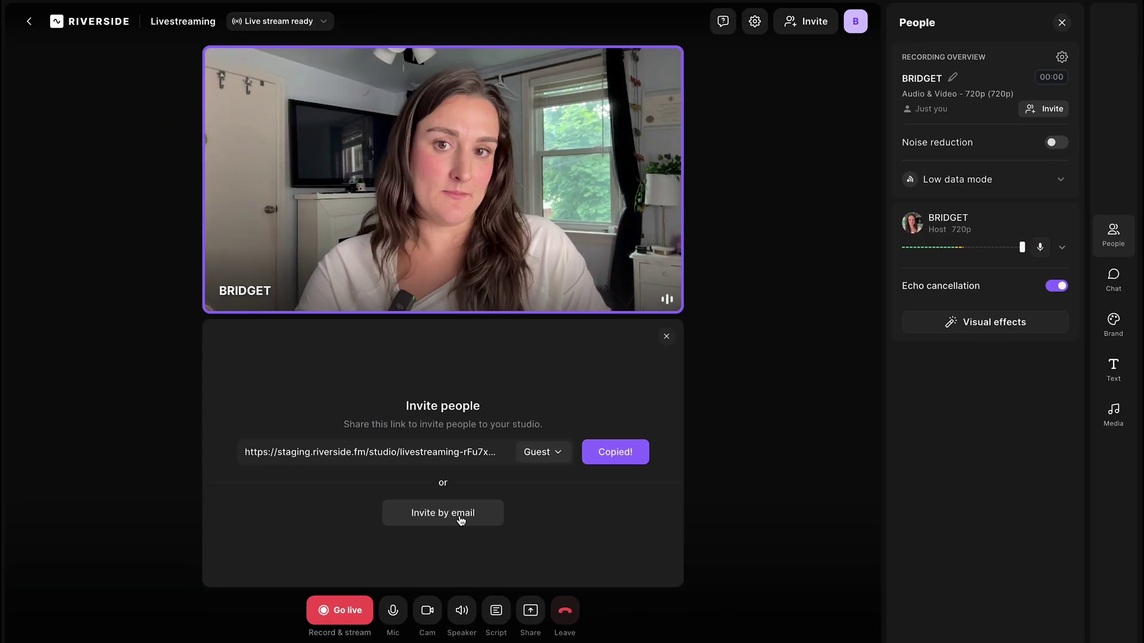
left_click(459, 513)
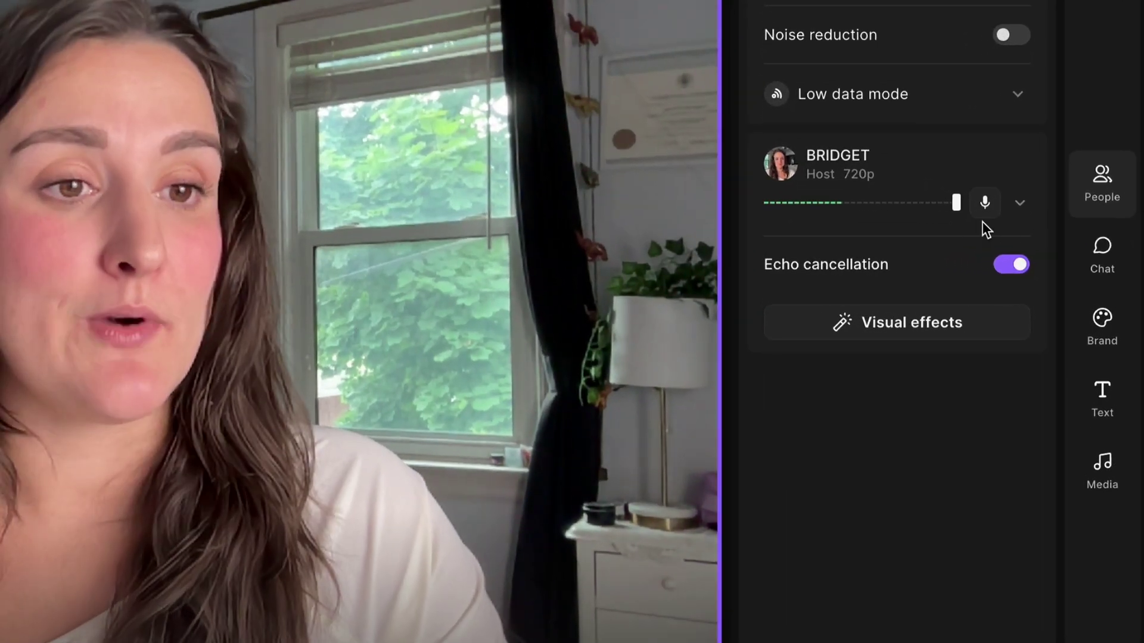
left_click(1109, 323)
left_click(1050, 109)
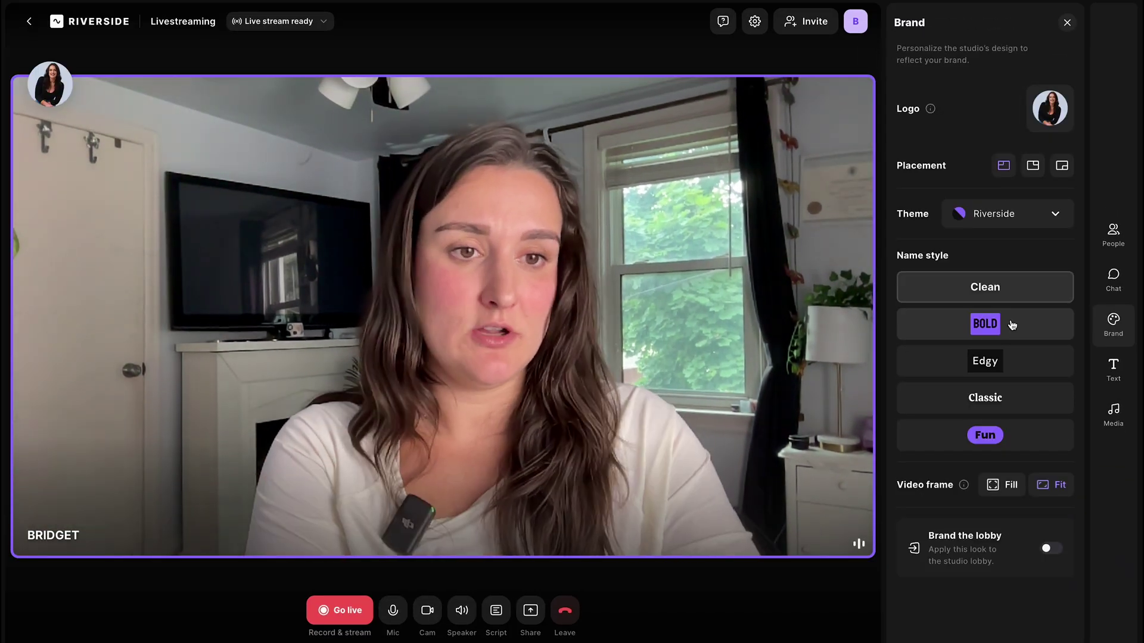
Give name labels the BOLD style, choose the Custom theme, and brand the lobby.
left_click(1012, 325)
left_click(1023, 215)
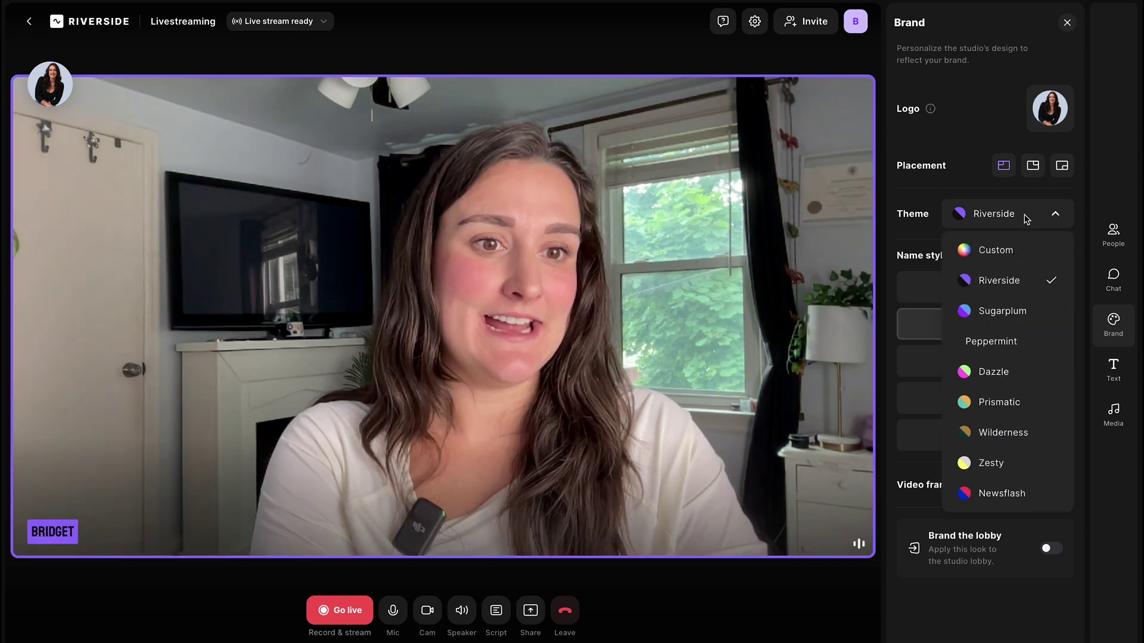
left_click(1022, 256)
scroll(1046, 582, "down", 2)
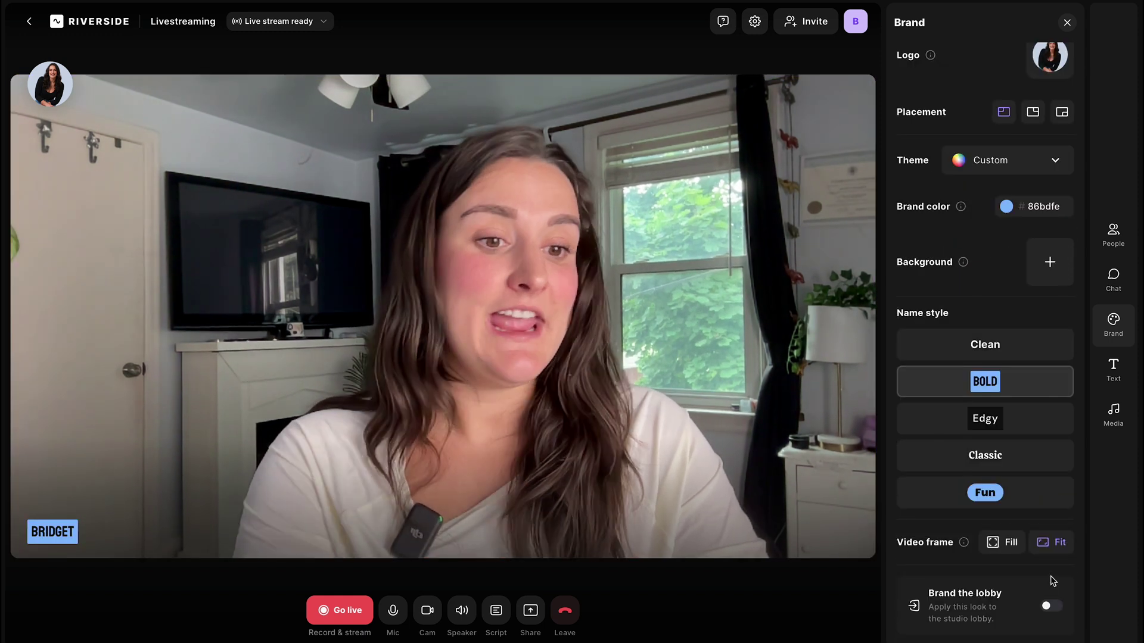
left_click(1049, 607)
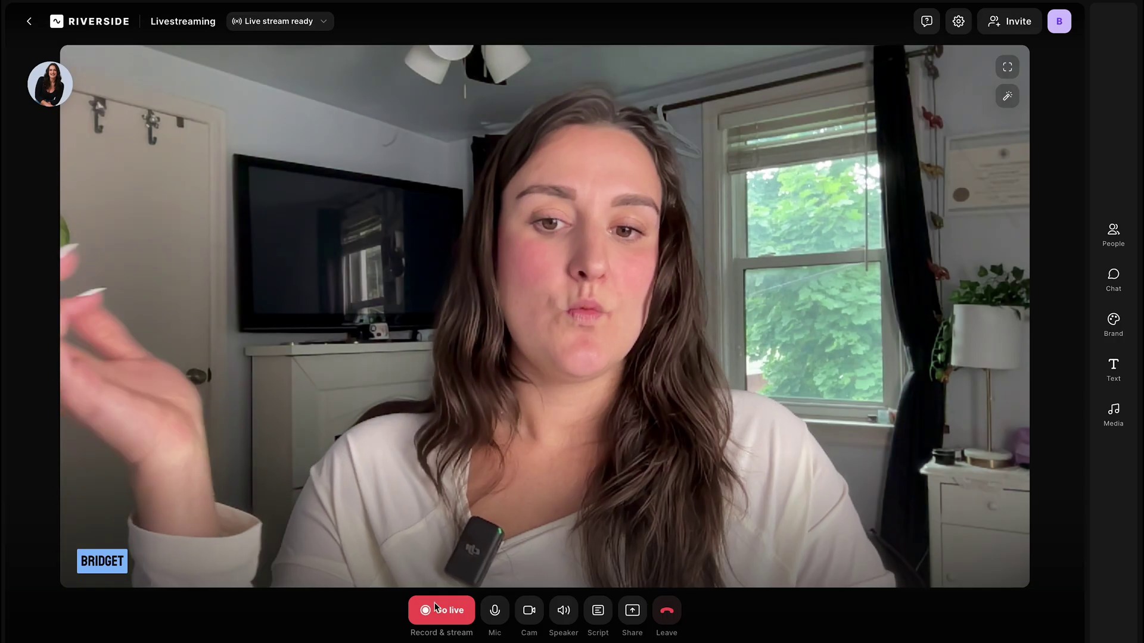
Join the studio and start recording live, then browse screen-sharing options and the sound library.
left_click(456, 626)
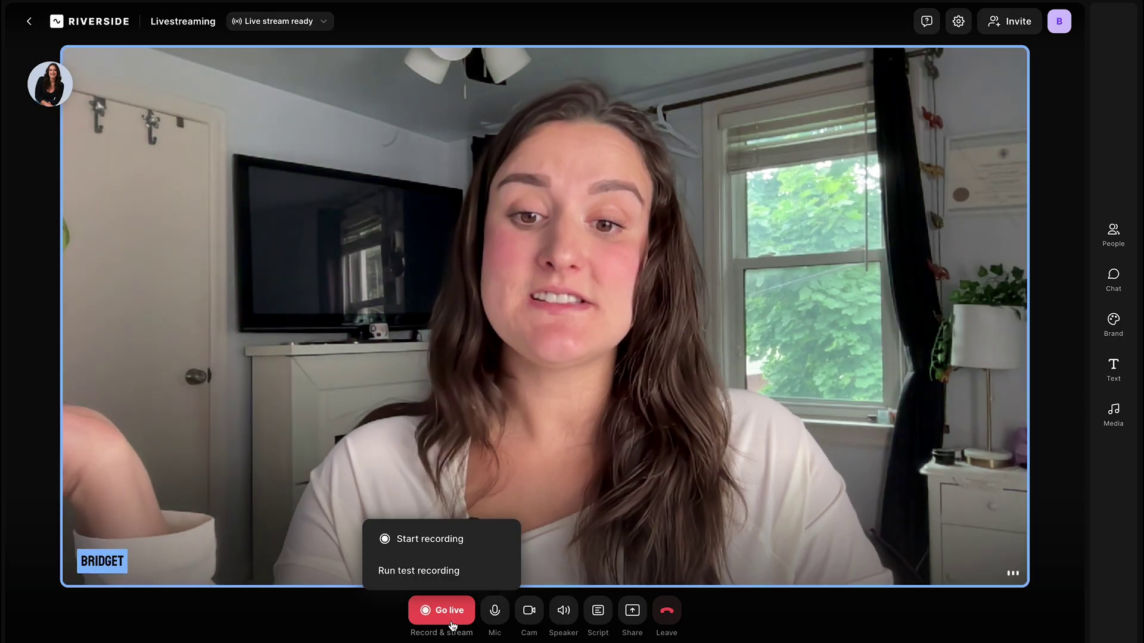
left_click(466, 546)
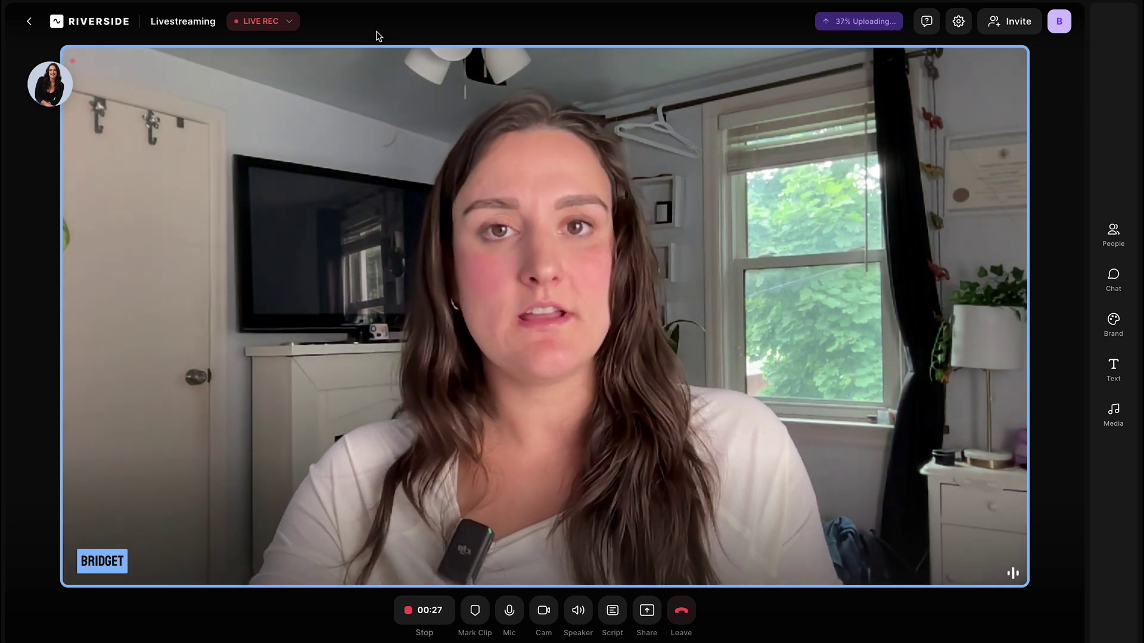
left_click(646, 610)
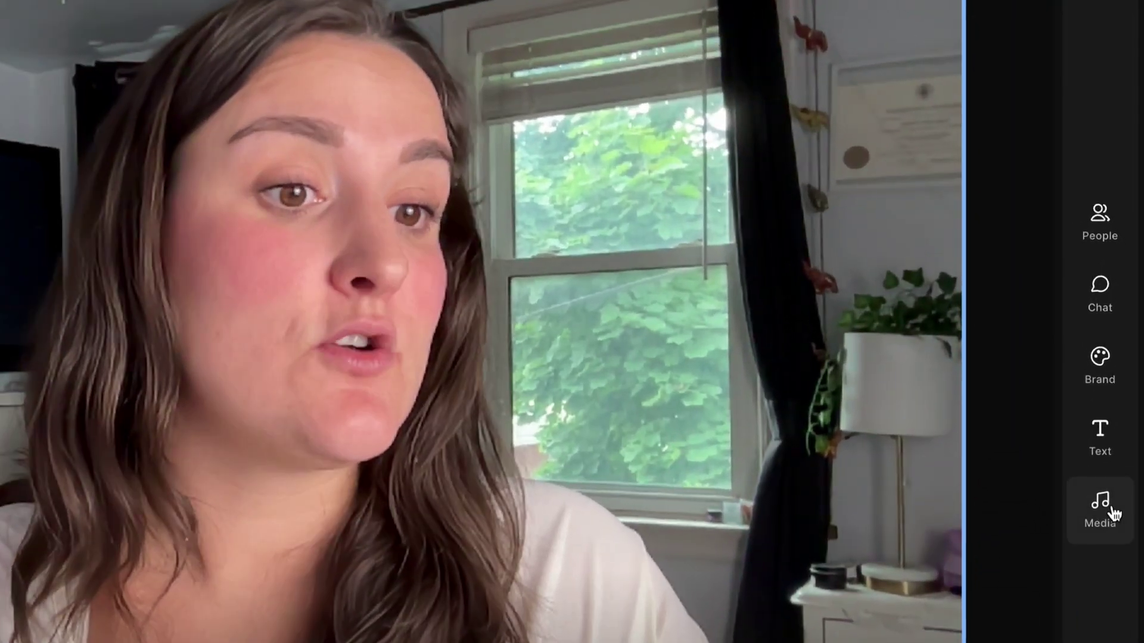
left_click(1110, 511)
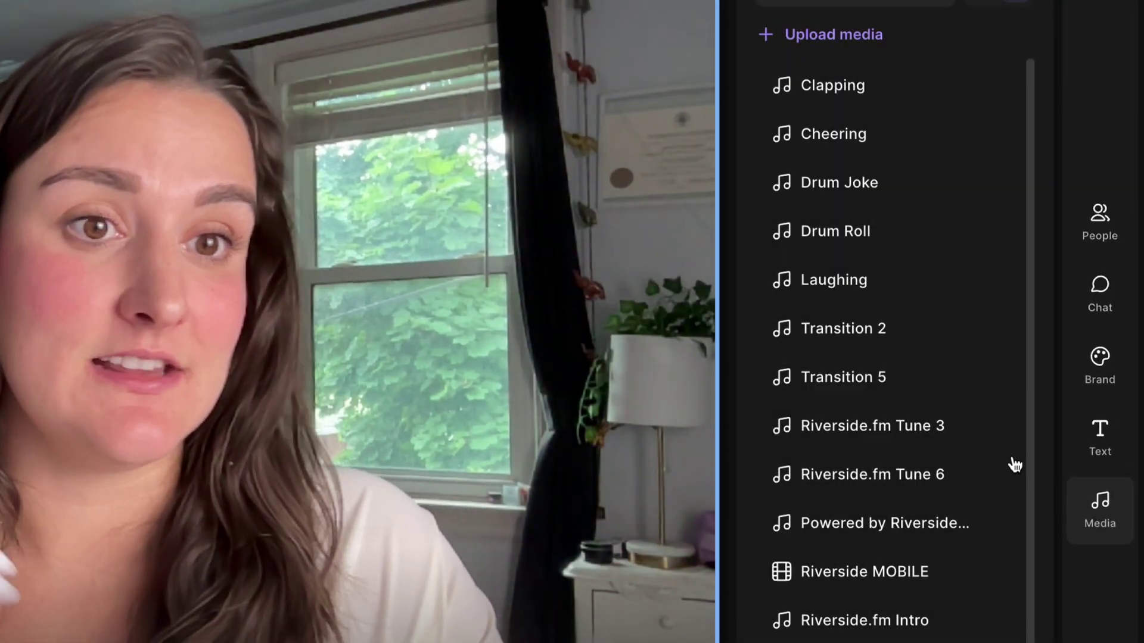
Check text overlays, stream destinations and chat, then stop the live recording at about 3:31.
mouse_move(935, 408)
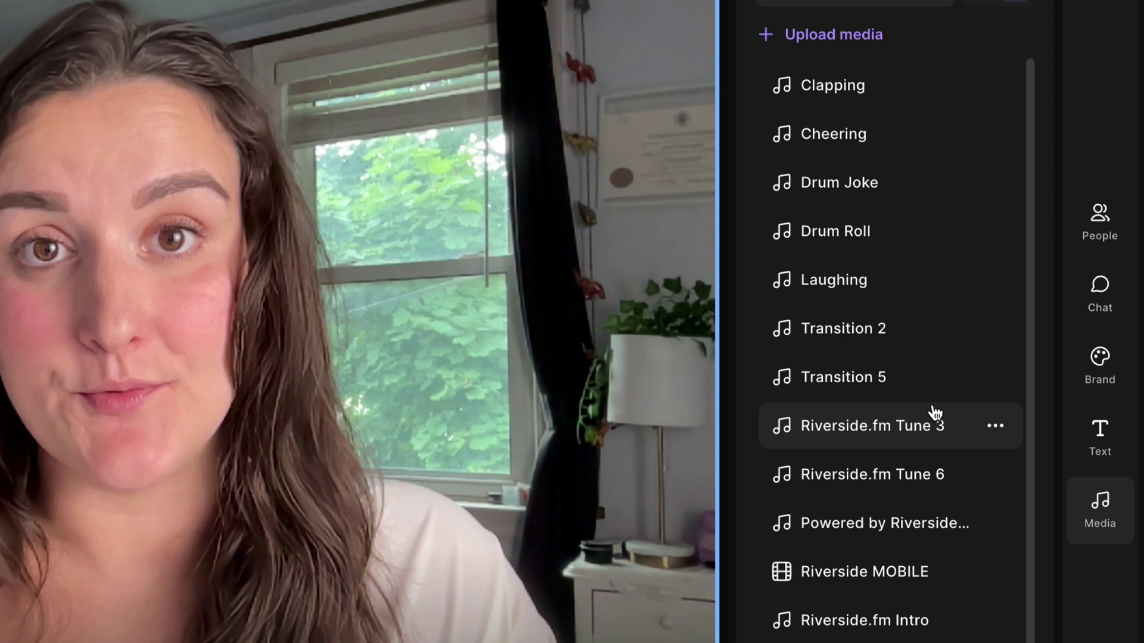
left_click(1098, 446)
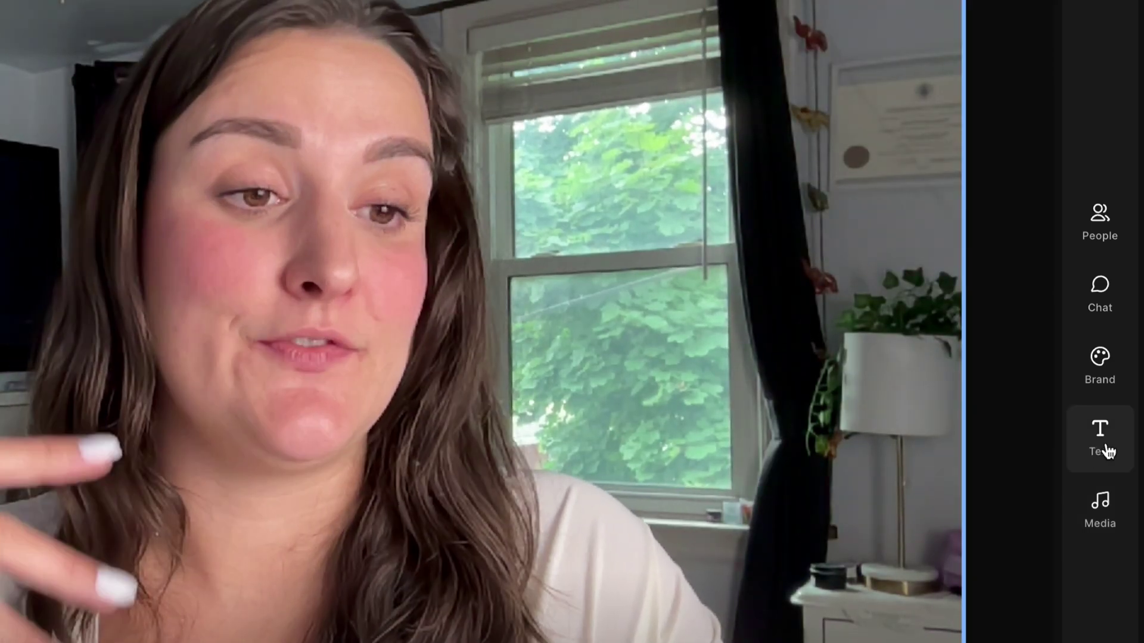
left_click(1099, 448)
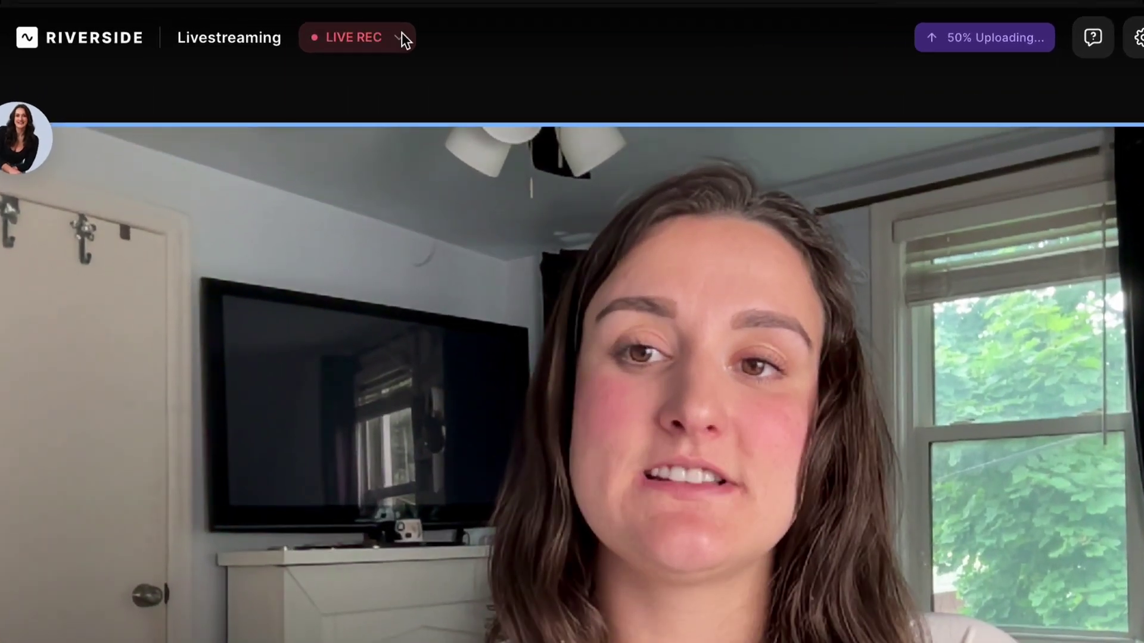
left_click(390, 34)
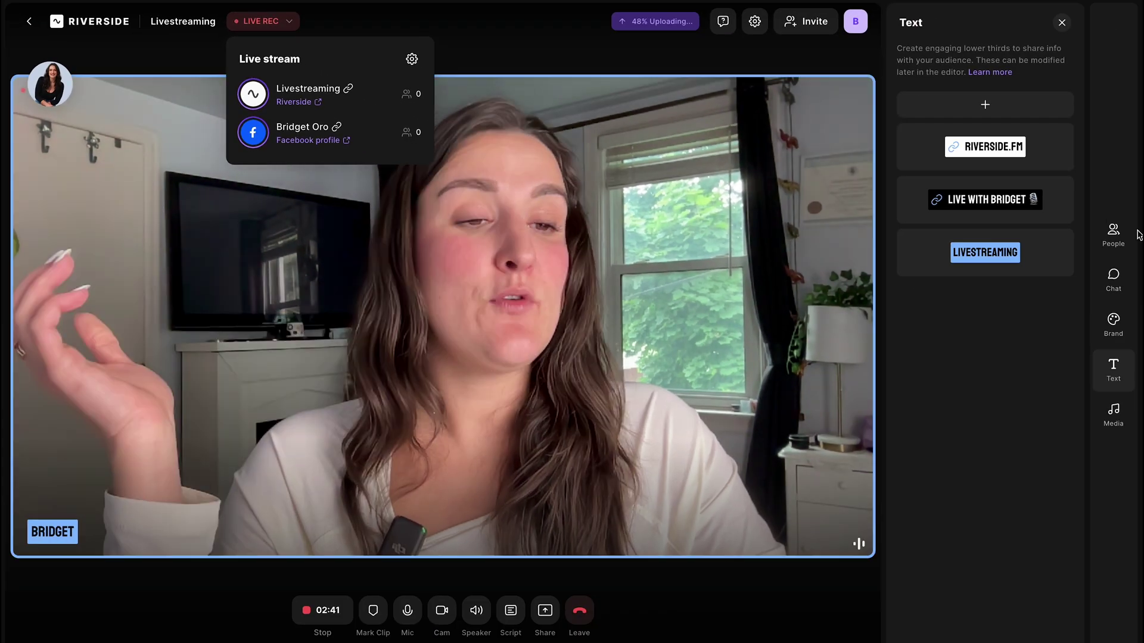
left_click(1113, 280)
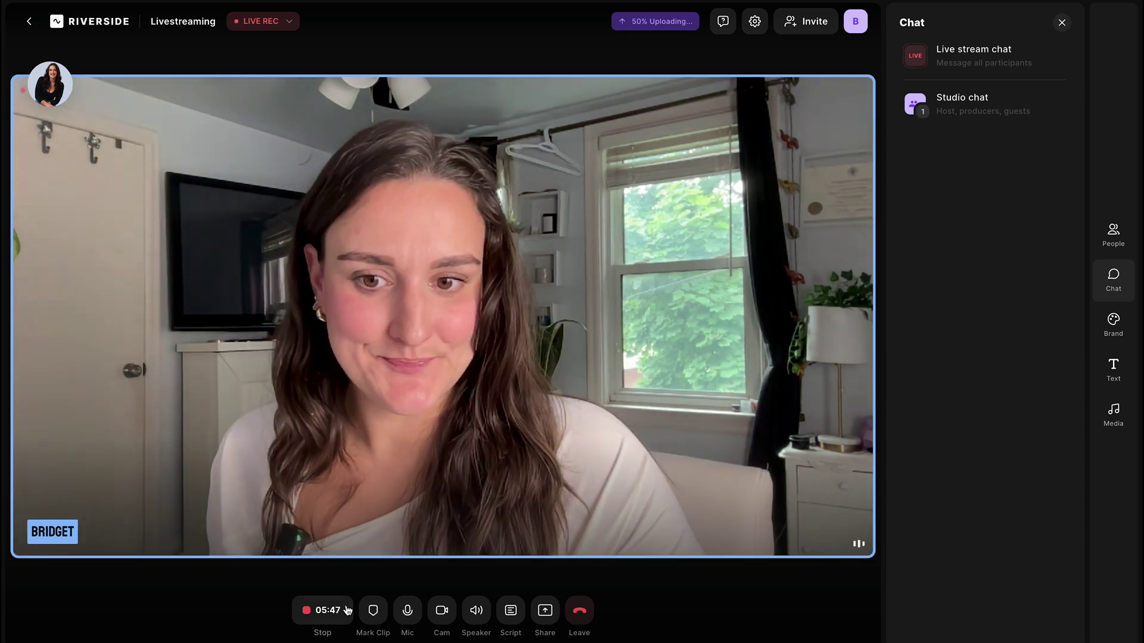
left_click(347, 610)
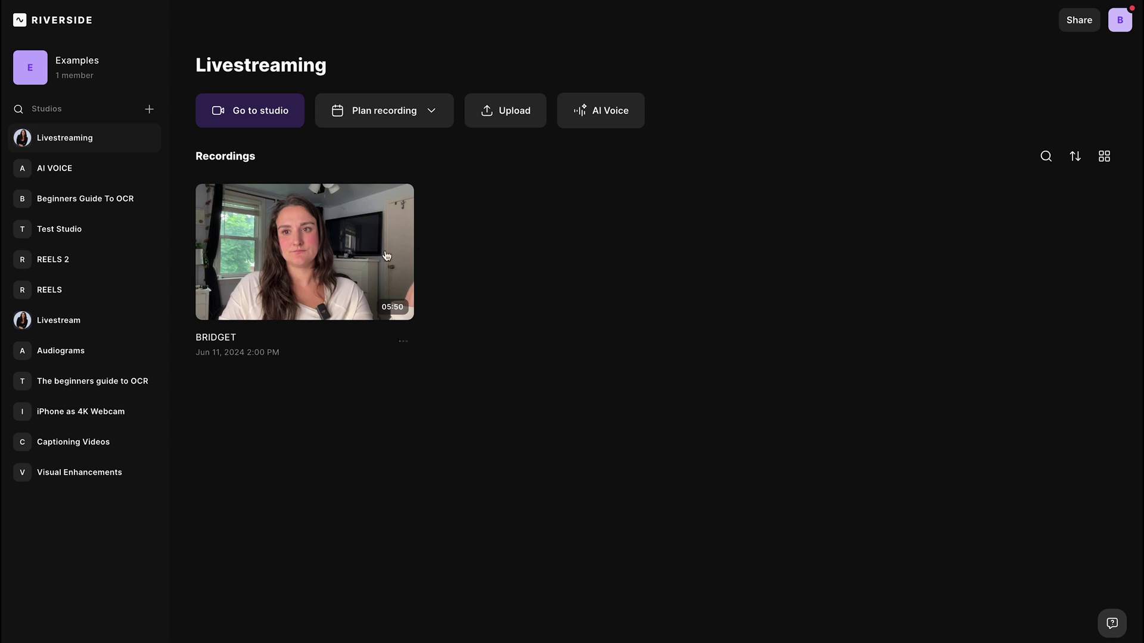
Open the finished recording's details page and choose to start a new edit.
left_click(386, 257)
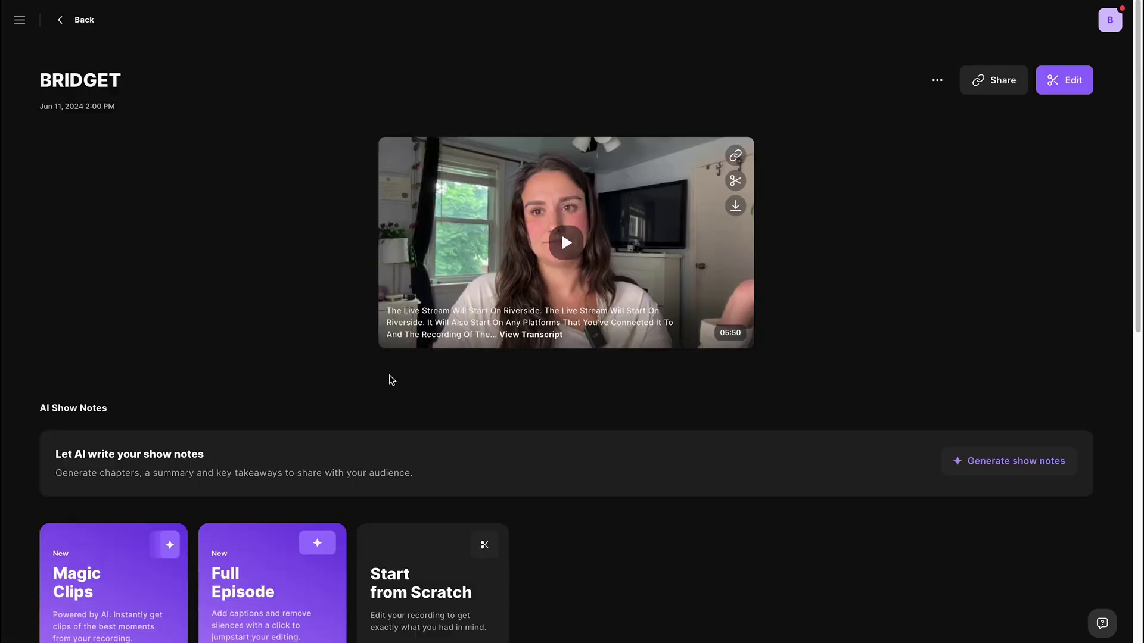
scroll(617, 425, "down", 7)
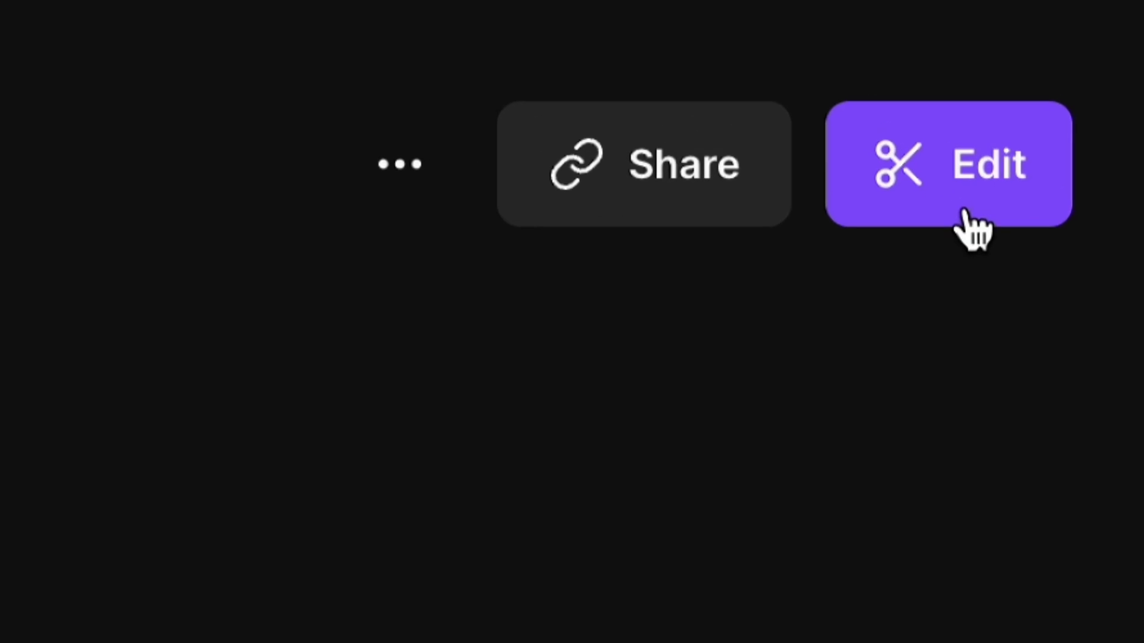
left_click(974, 228)
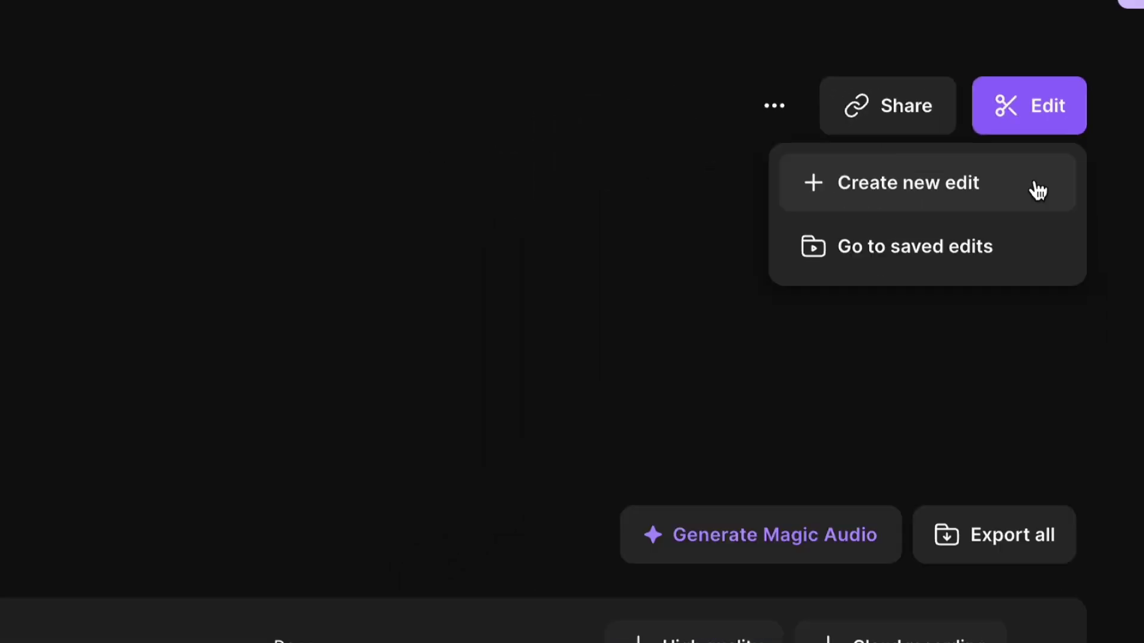
left_click(1036, 185)
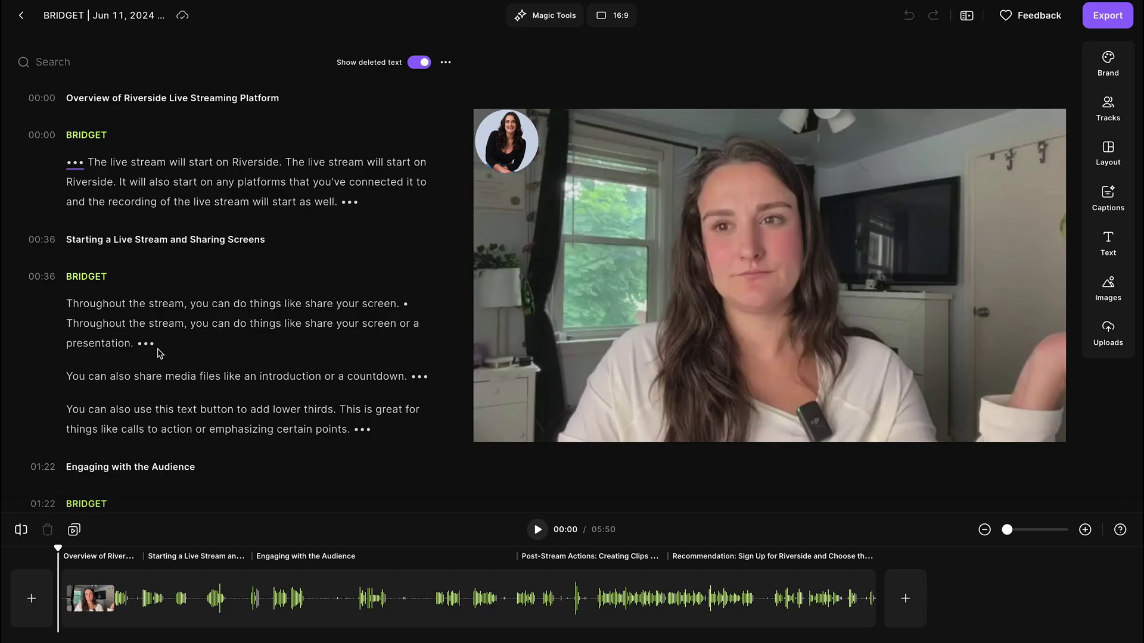
Delete the repeated 'share your screen or a presentation' sentence, trimming the edit to 05:46.
left_click_drag(129, 347, 64, 327)
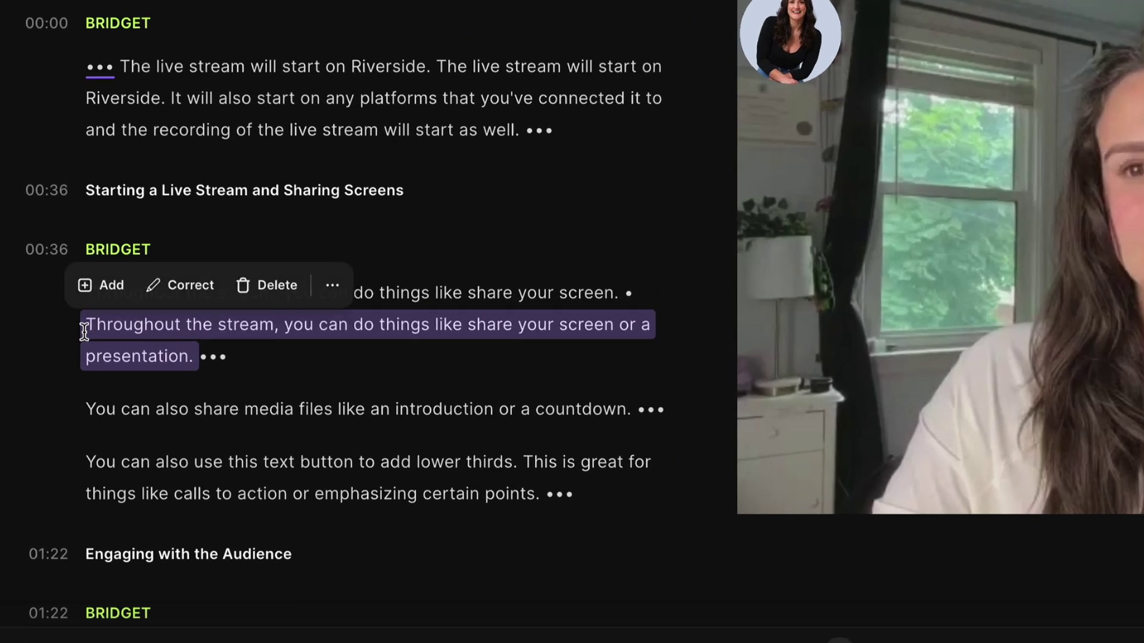
key("Delete")
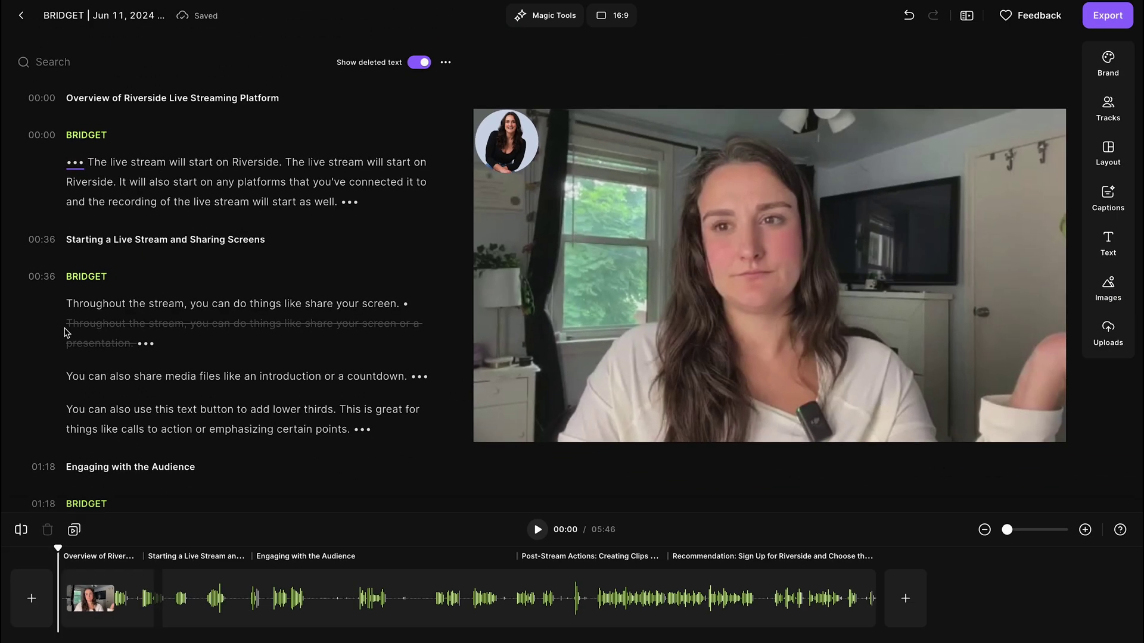
left_click(256, 162)
left_click(545, 15)
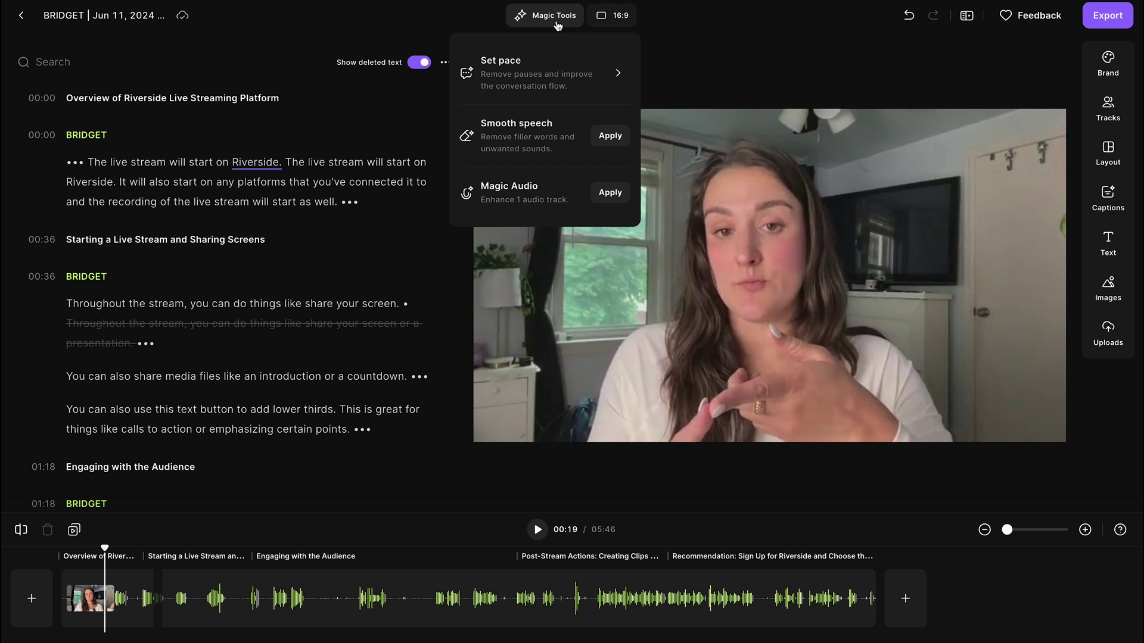
Browse the Layout, Brand, Captions, Text and Images panels, then the timeline's add-media choices.
left_click(557, 25)
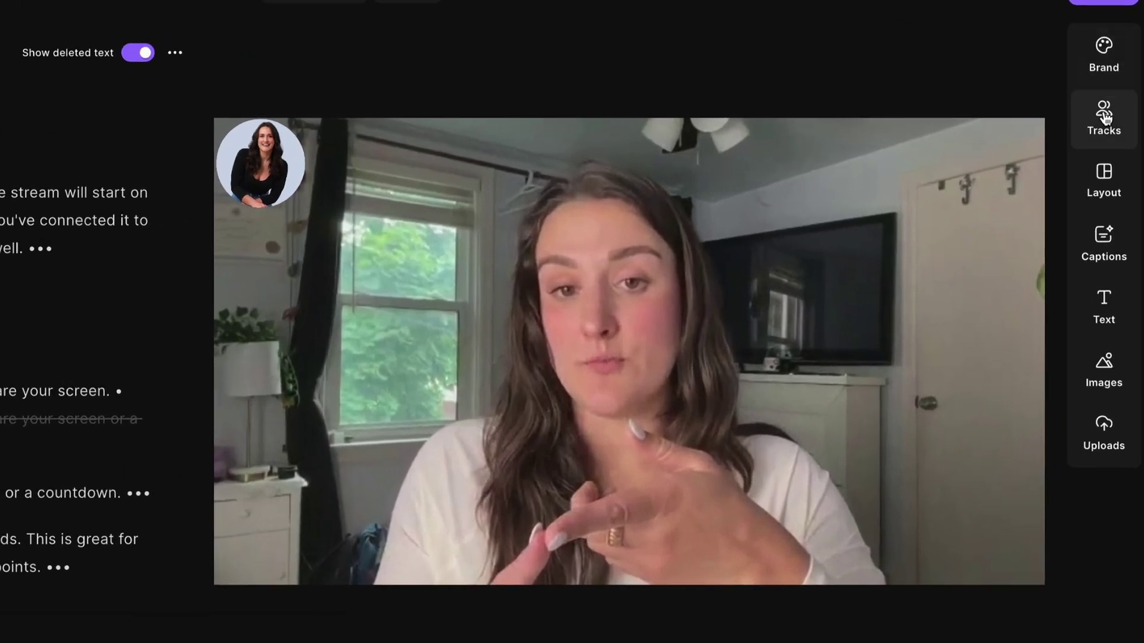
left_click(1110, 179)
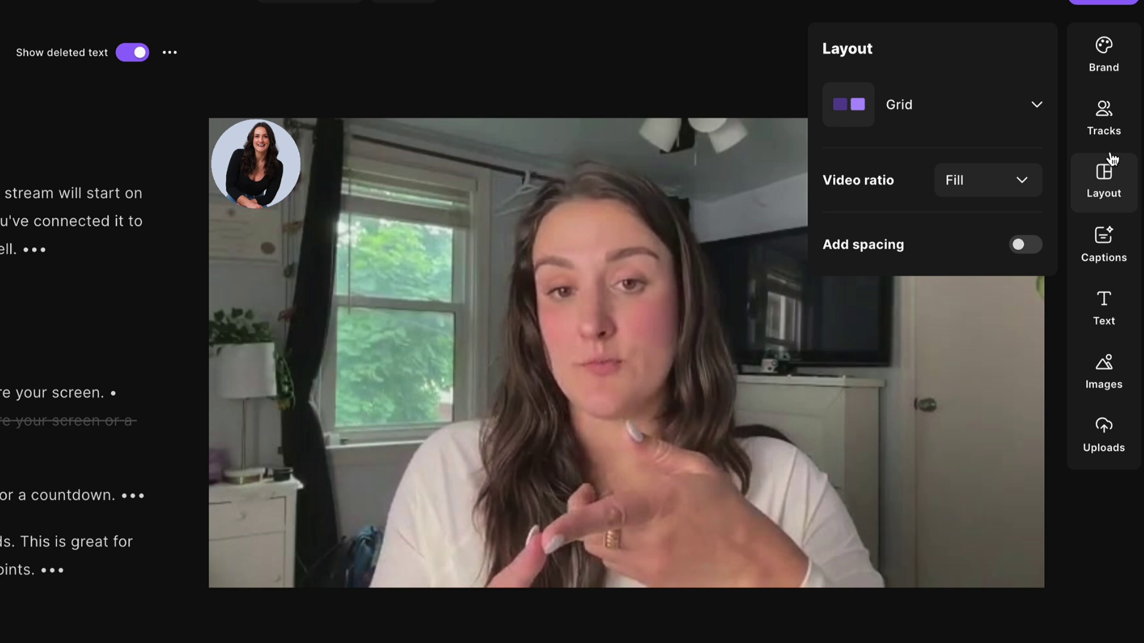
left_click(1100, 64)
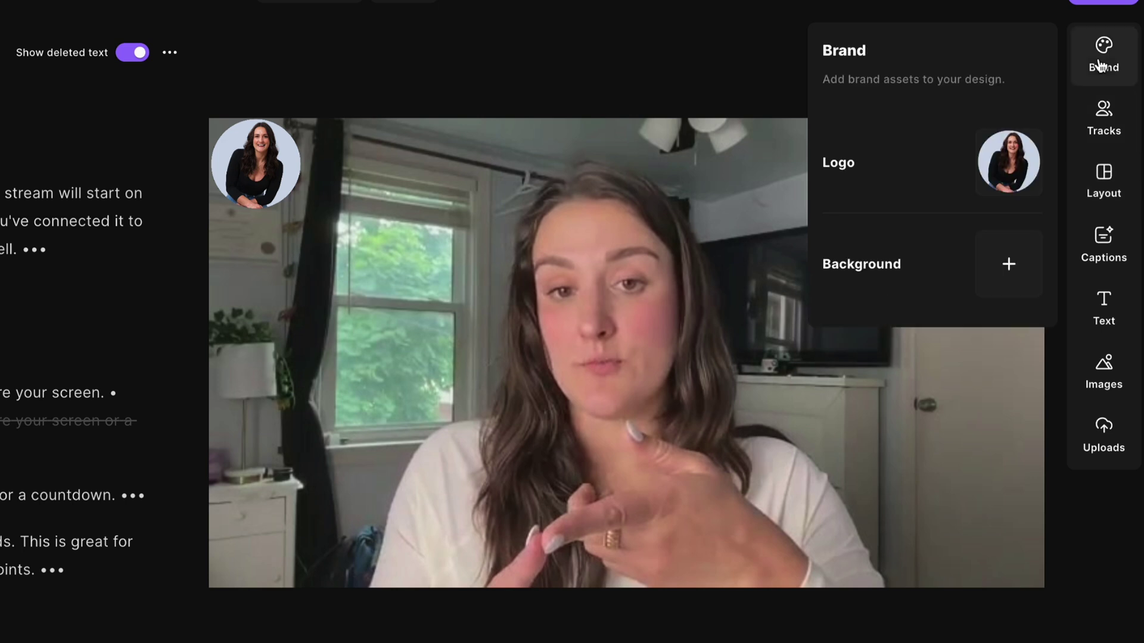
left_click(1104, 244)
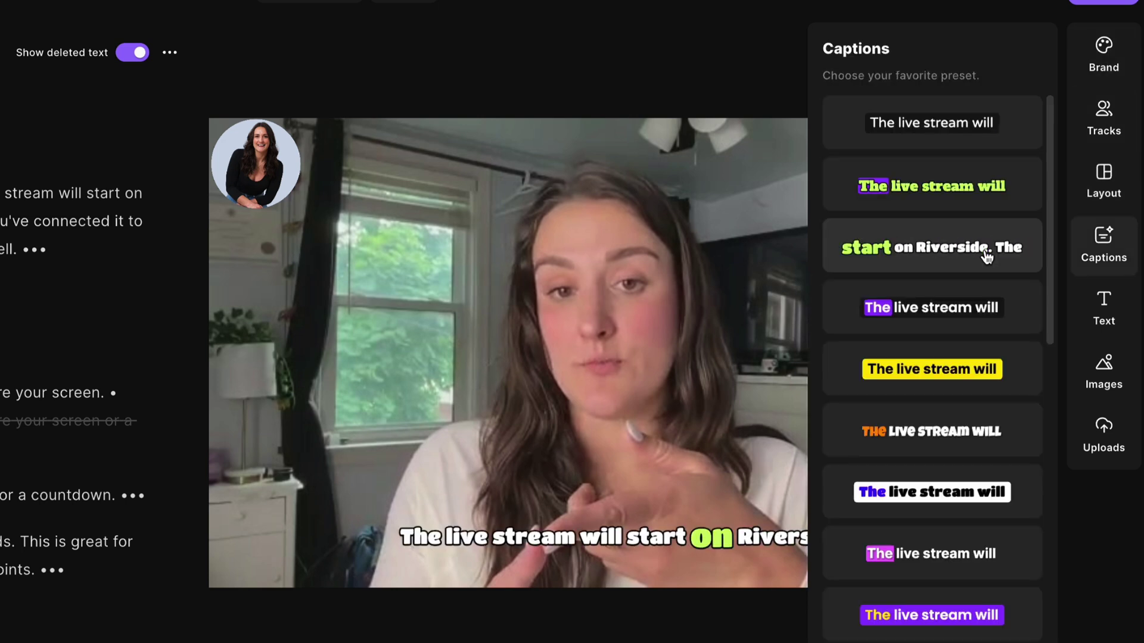
left_click(1124, 319)
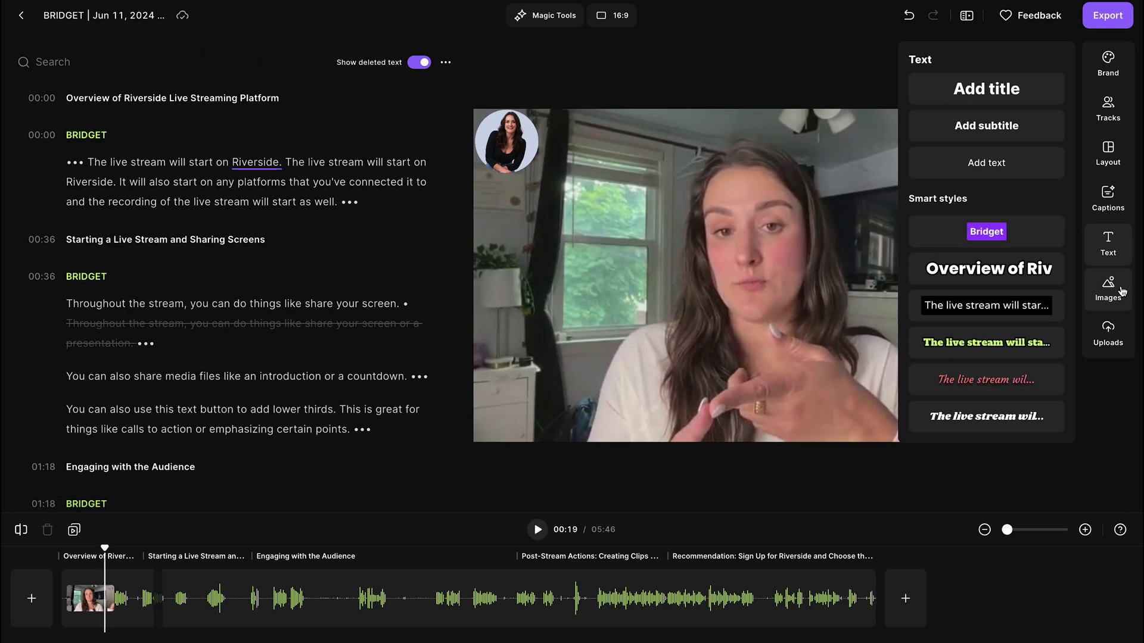
left_click(1122, 353)
left_click(905, 598)
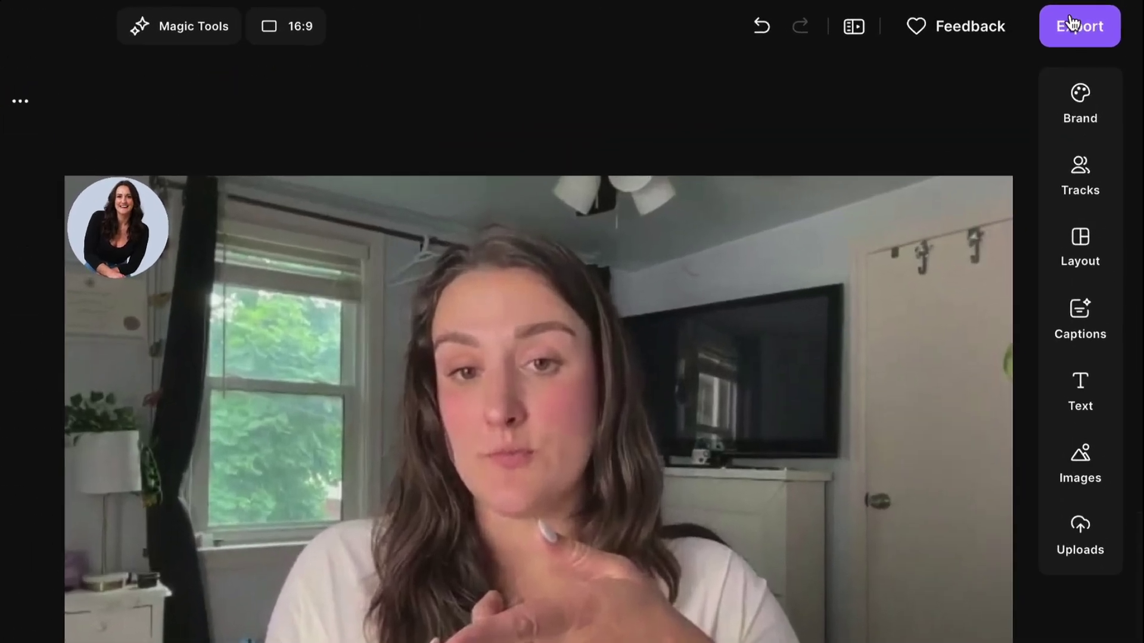
Export the 05:46 edit at 2160p 4K quality and go to the exports page.
left_click(1107, 16)
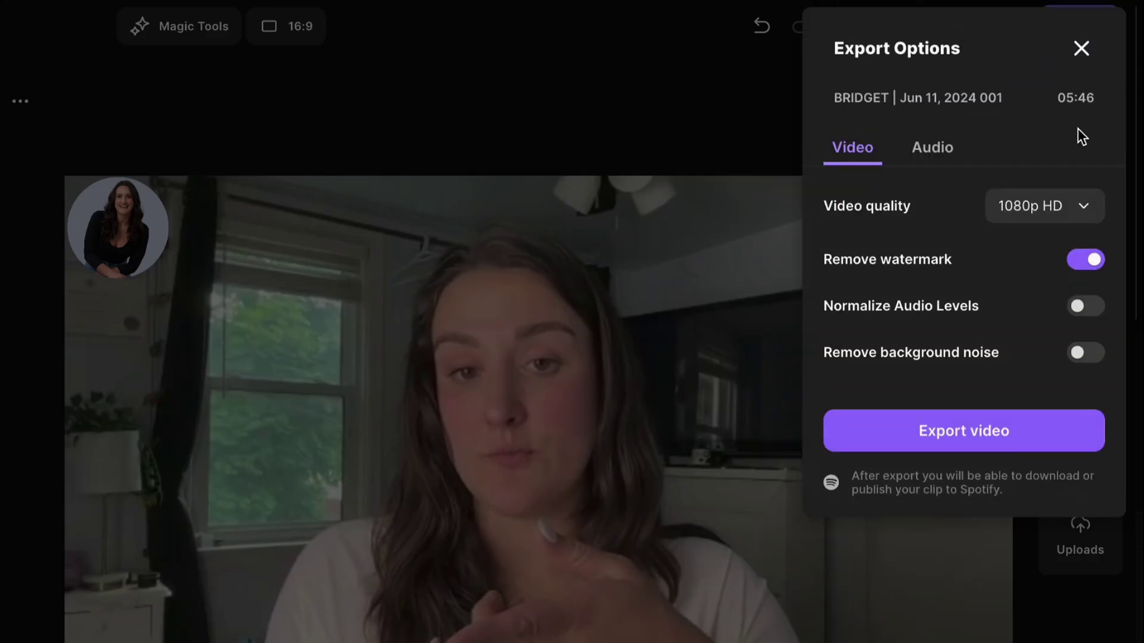
left_click(1079, 218)
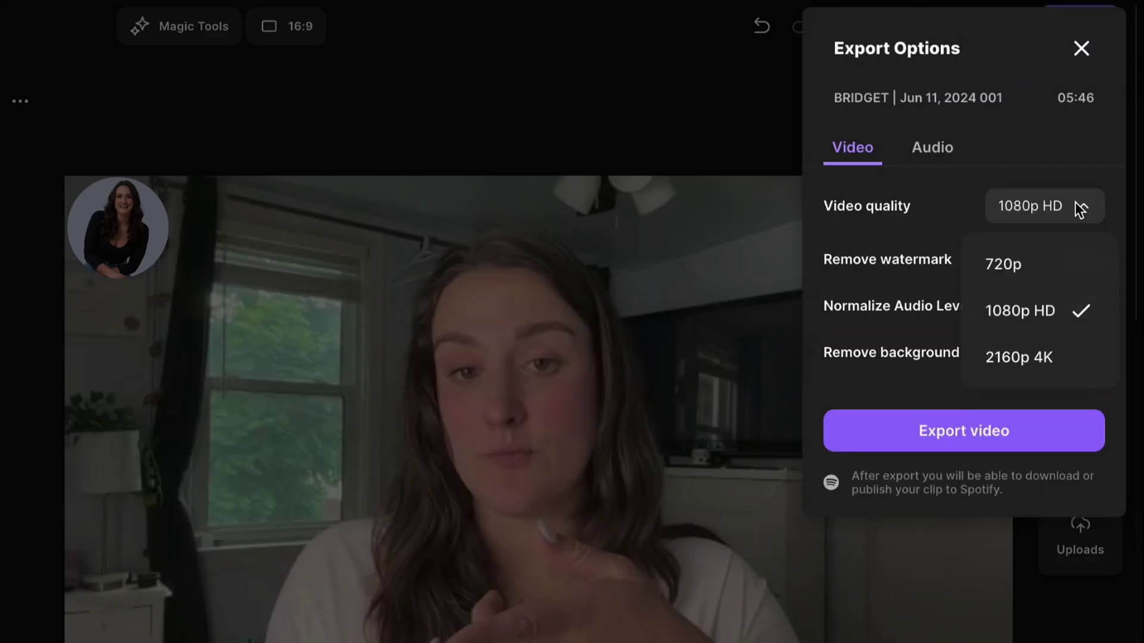
left_click(1077, 369)
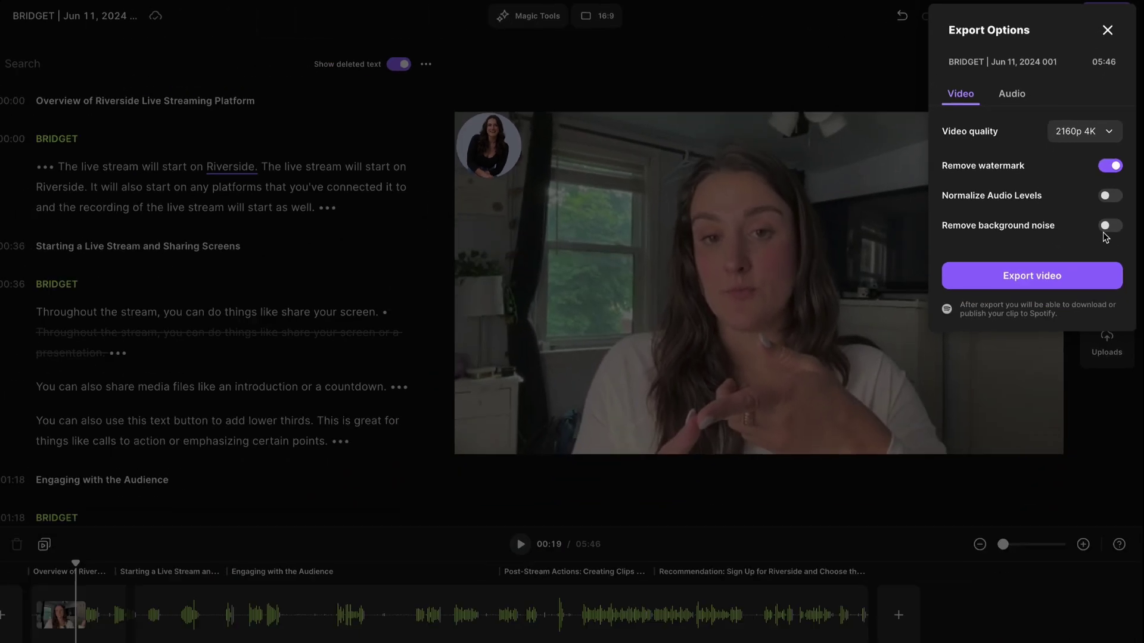
left_click(1092, 426)
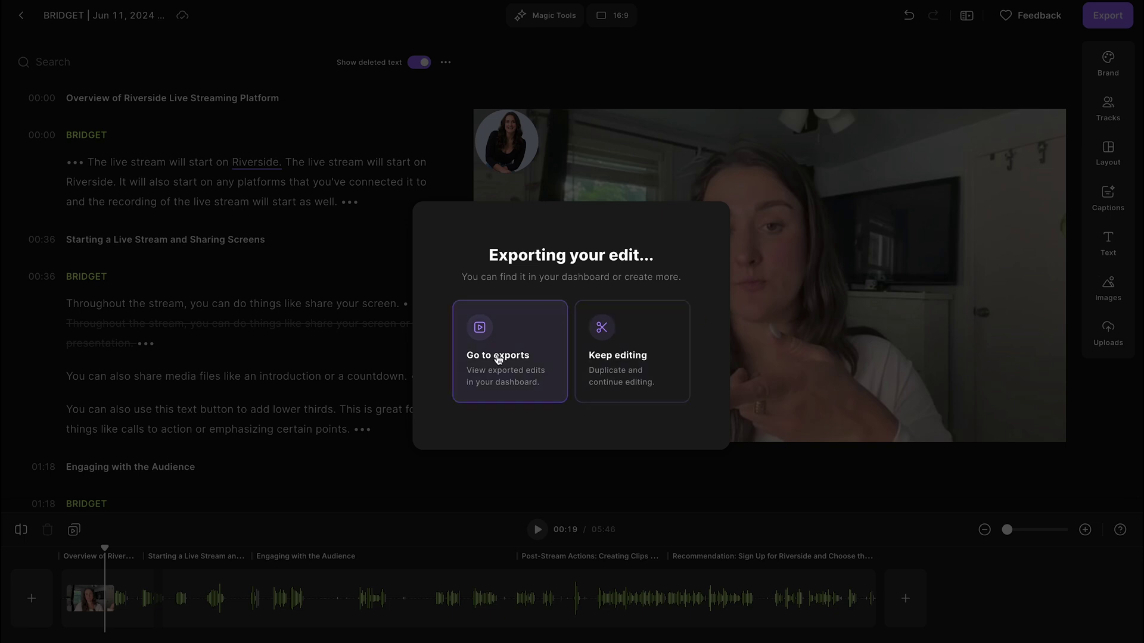
left_click(495, 356)
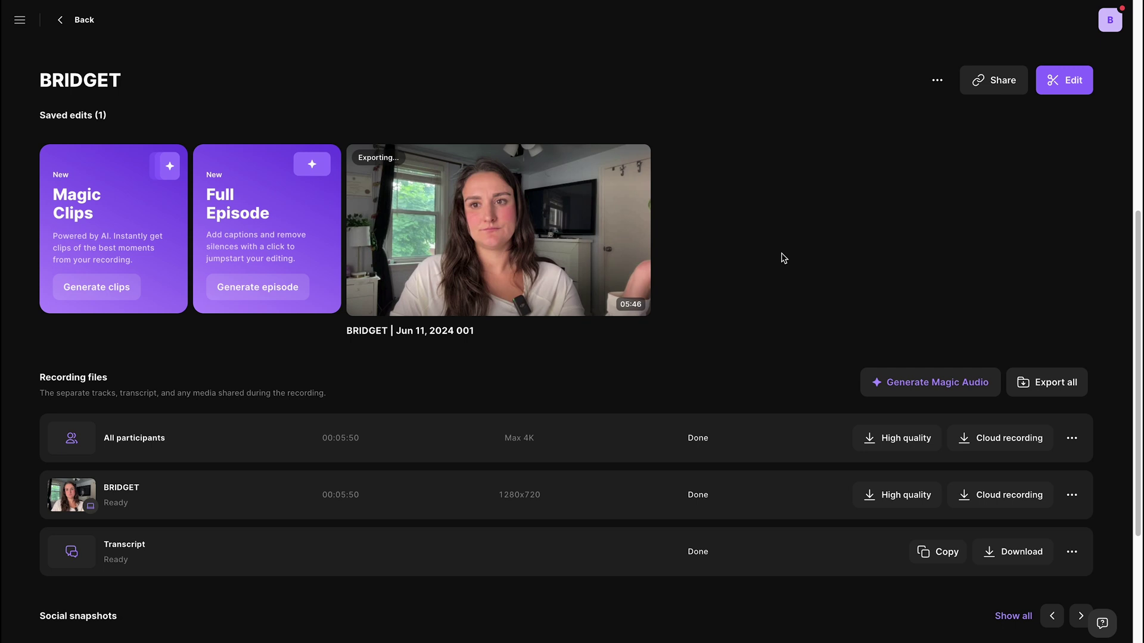
Generate Magic Clips, then drag a clip's captions lower and play it to preview.
left_click(103, 295)
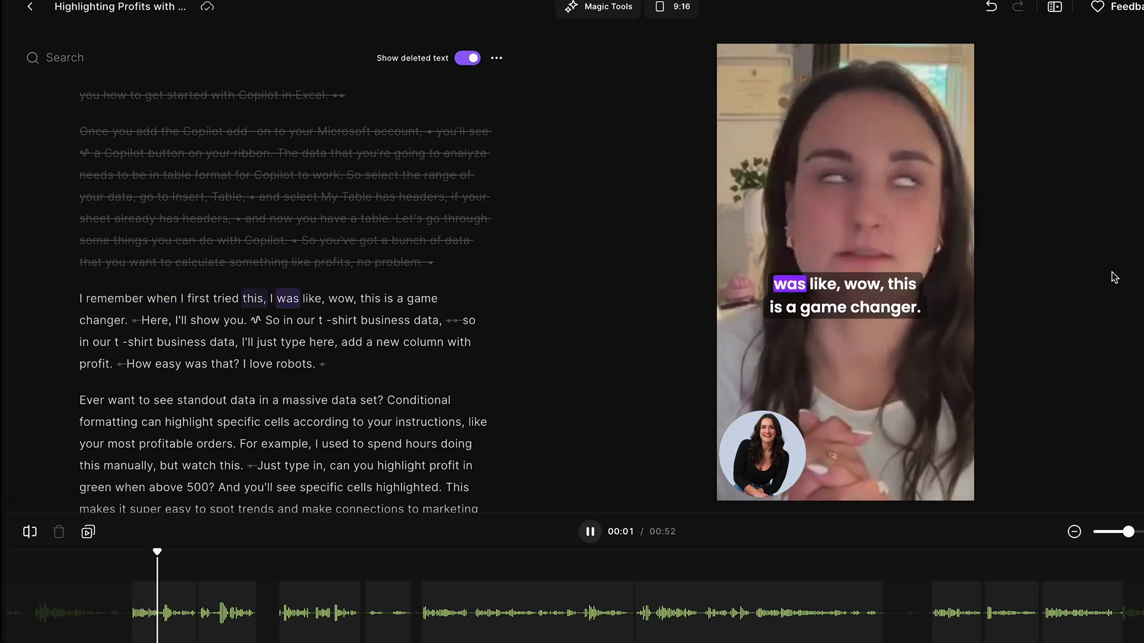
left_click_drag(899, 284, 899, 337)
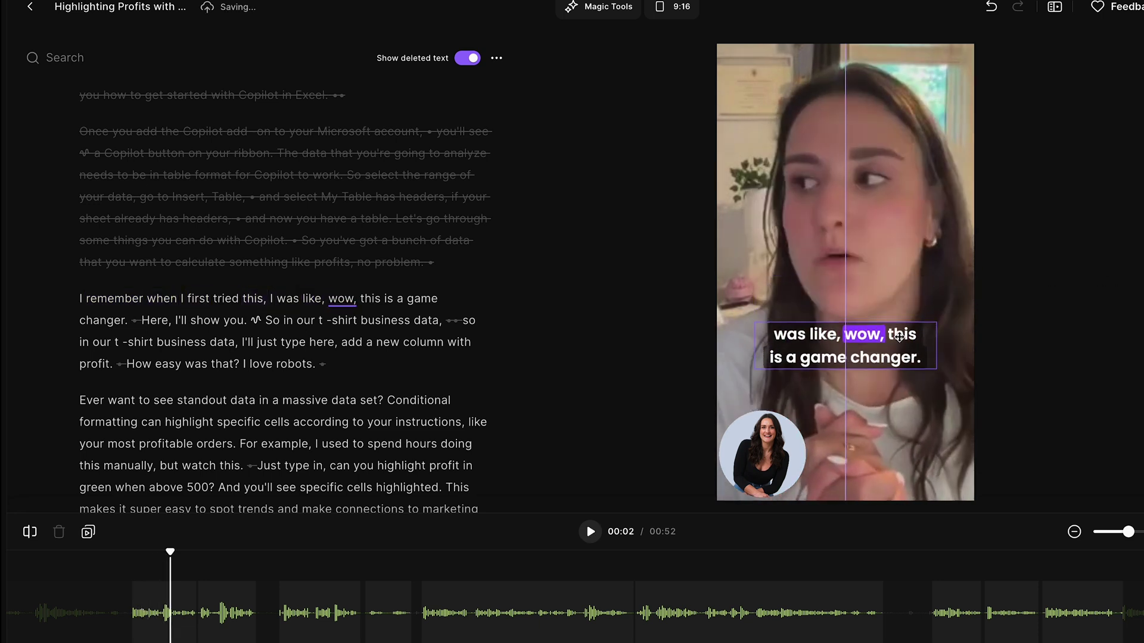
key("space")
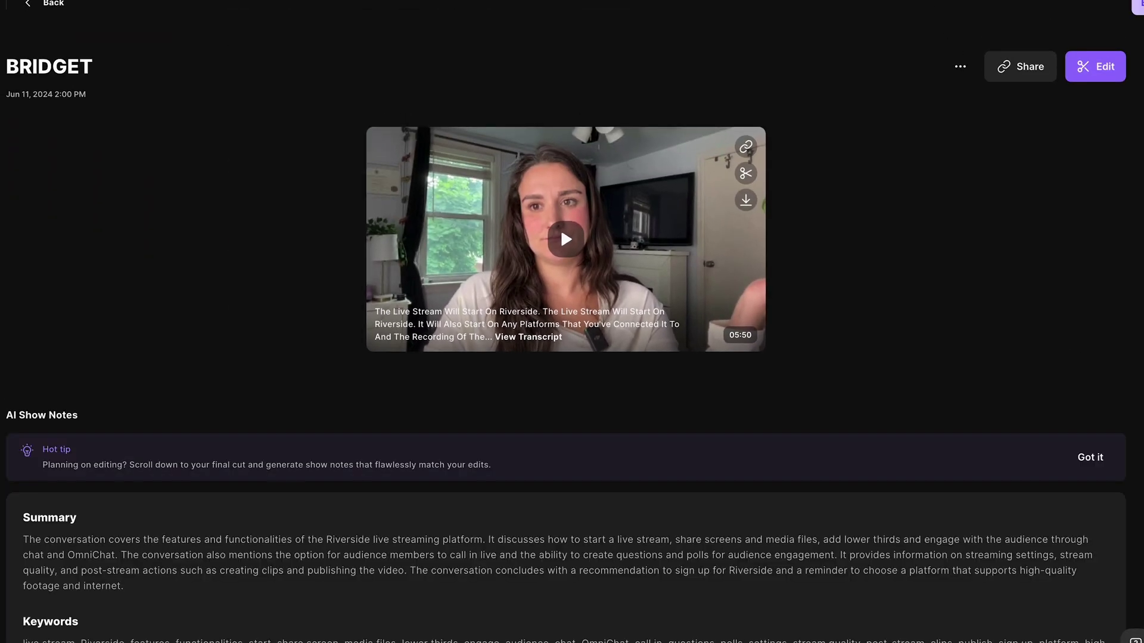
Scroll through the generated show notes: summary, keywords, takeaways, titles and sound bites.
scroll(566, 367, "down", 3)
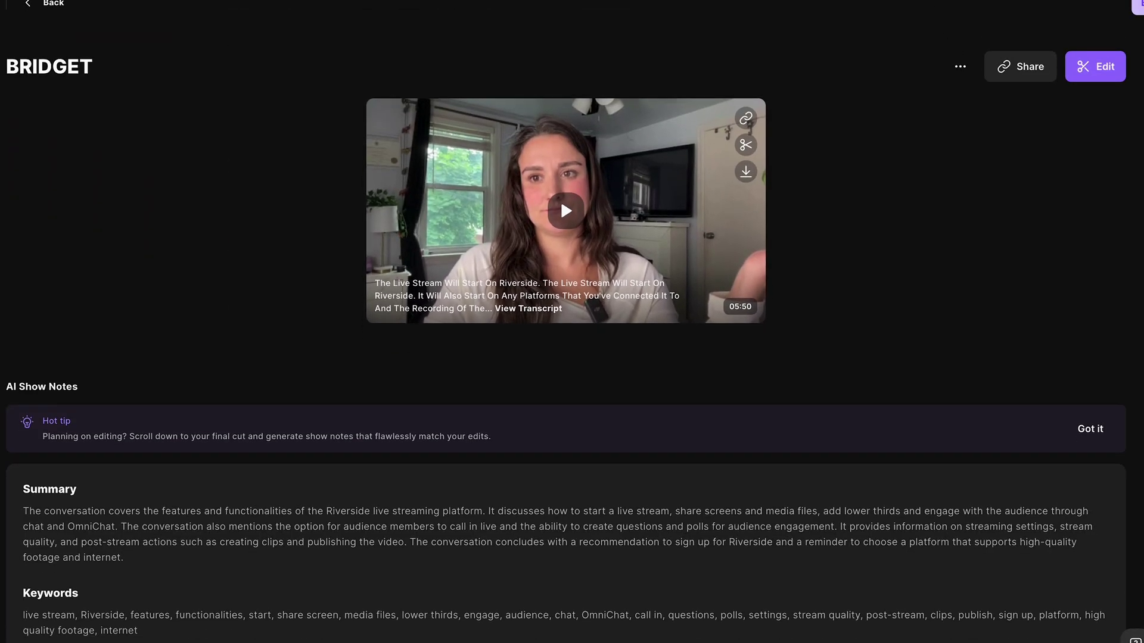
scroll(566, 367, "down", 5)
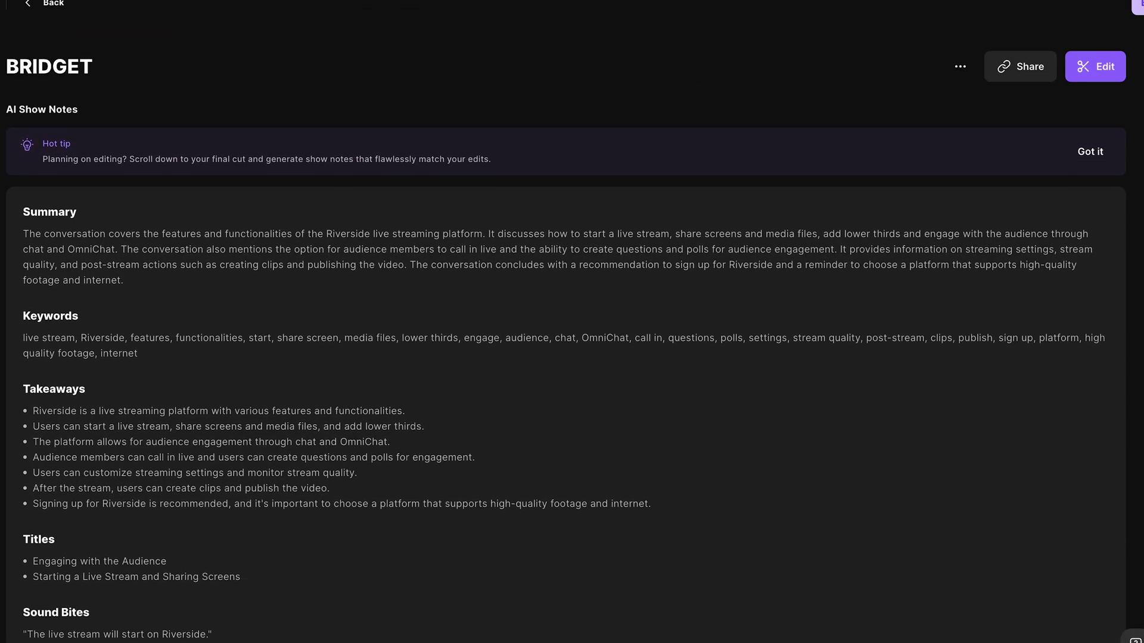
scroll(566, 367, "down", 2)
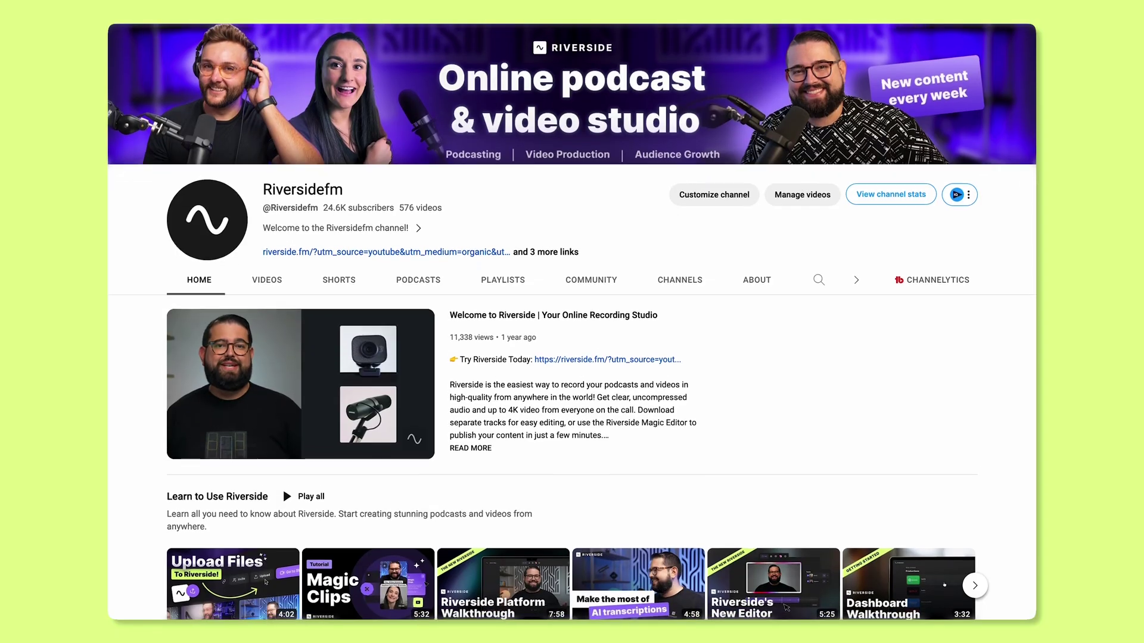
scroll(572, 322, "down", 2)
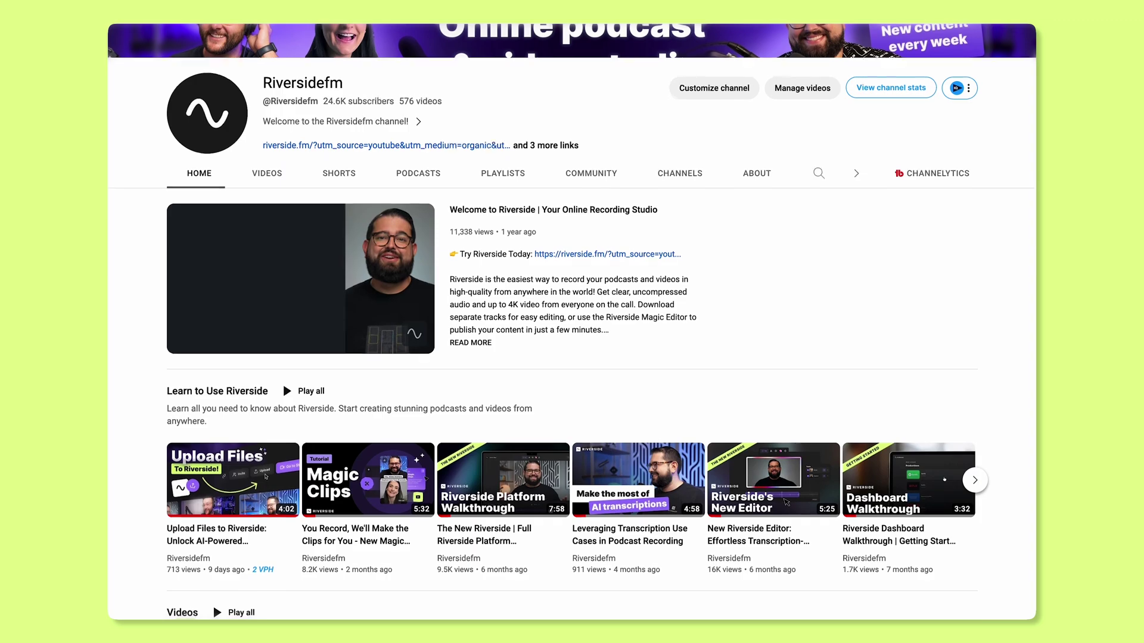
scroll(572, 321, "down", 3)
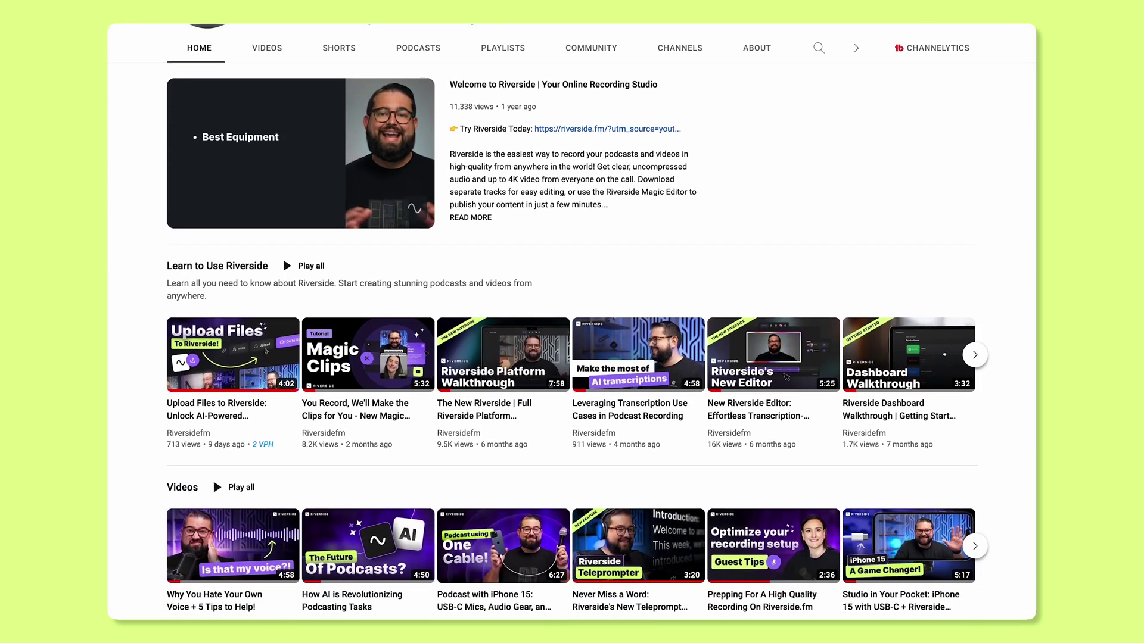